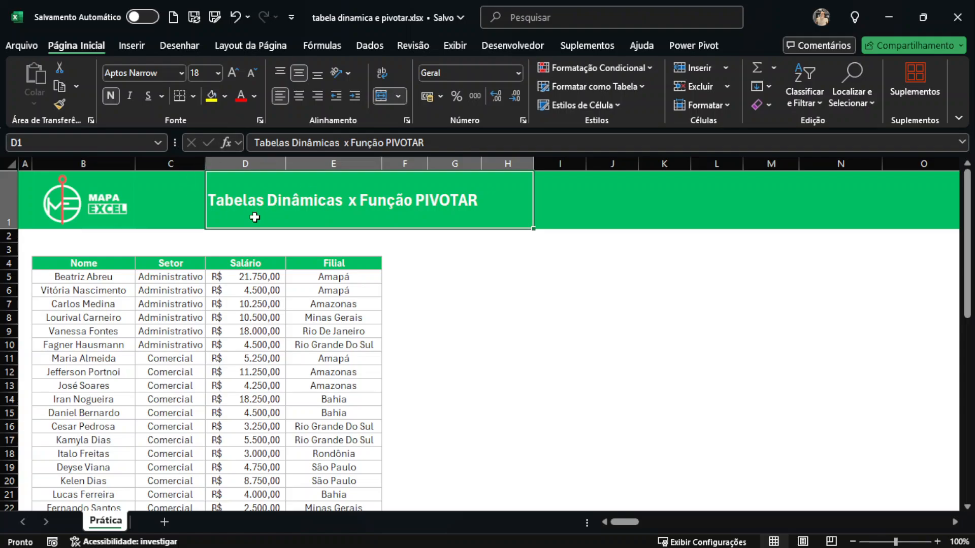
- Rename the employee data table as salarios
{"action": "left_click", "coordinate": [273, 285]}
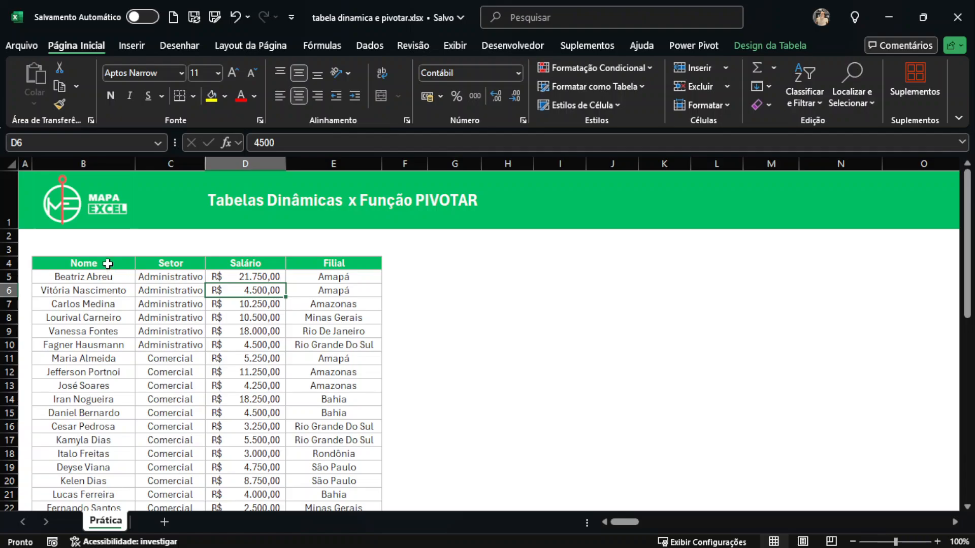
{"action": "left_click_drag", "start_coordinate": [108, 263], "coordinate": [347, 425]}
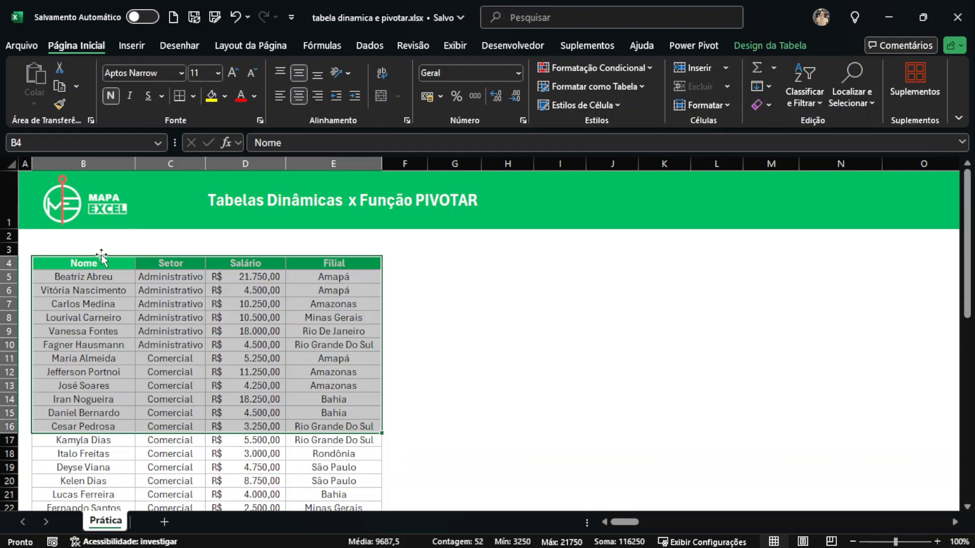
{"action": "left_click_drag", "start_coordinate": [101, 262], "coordinate": [352, 439]}
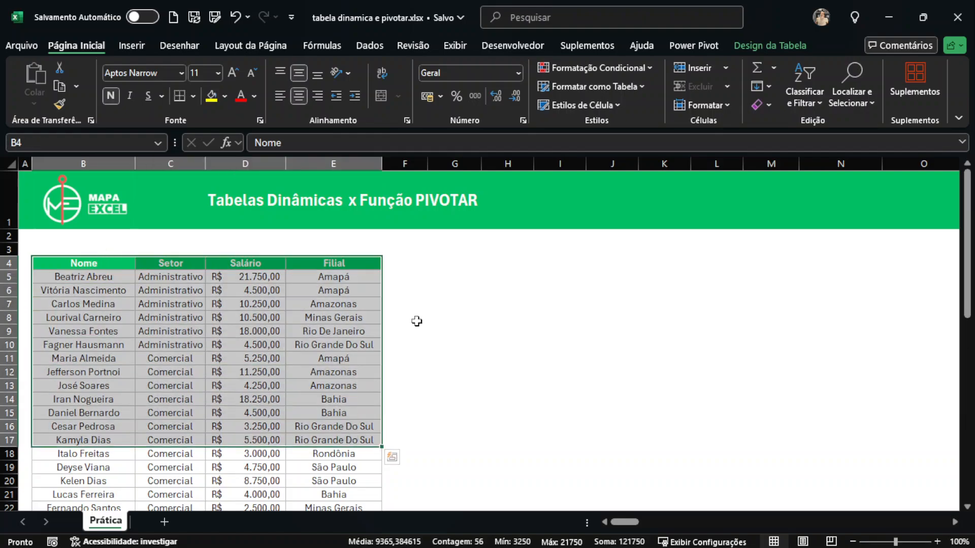
{"action": "left_click", "coordinate": [142, 45]}
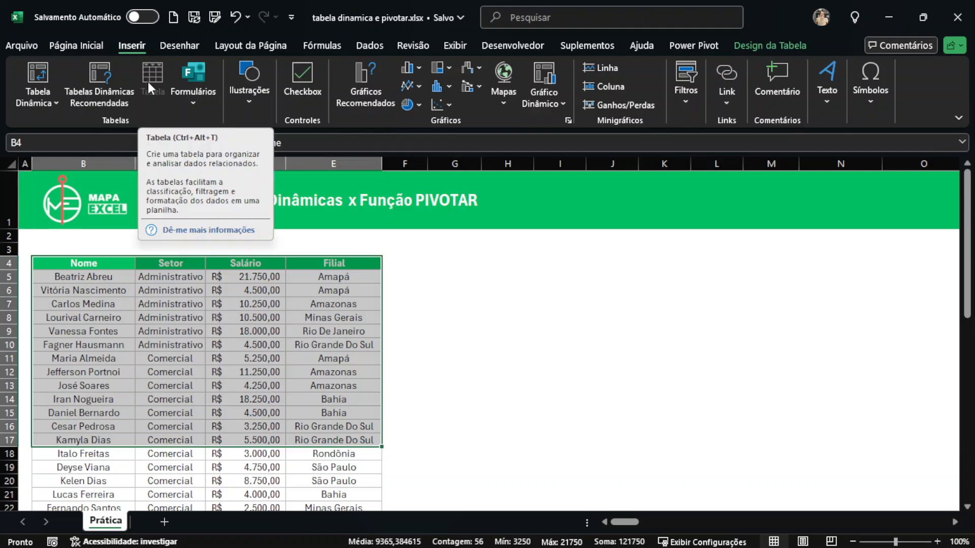
{"action": "left_click", "coordinate": [736, 46]}
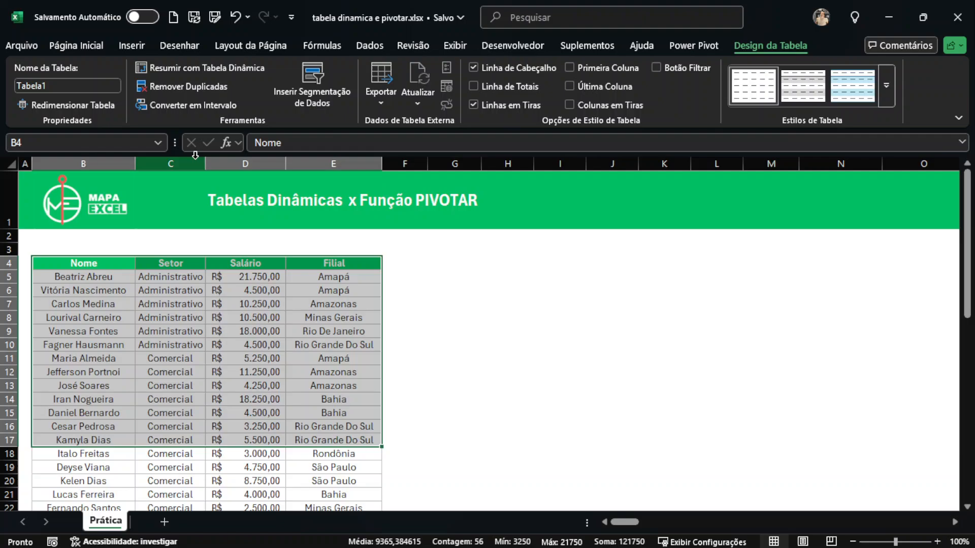
{"action": "left_click", "coordinate": [46, 86]}
{"action": "type", "text": "sa"}
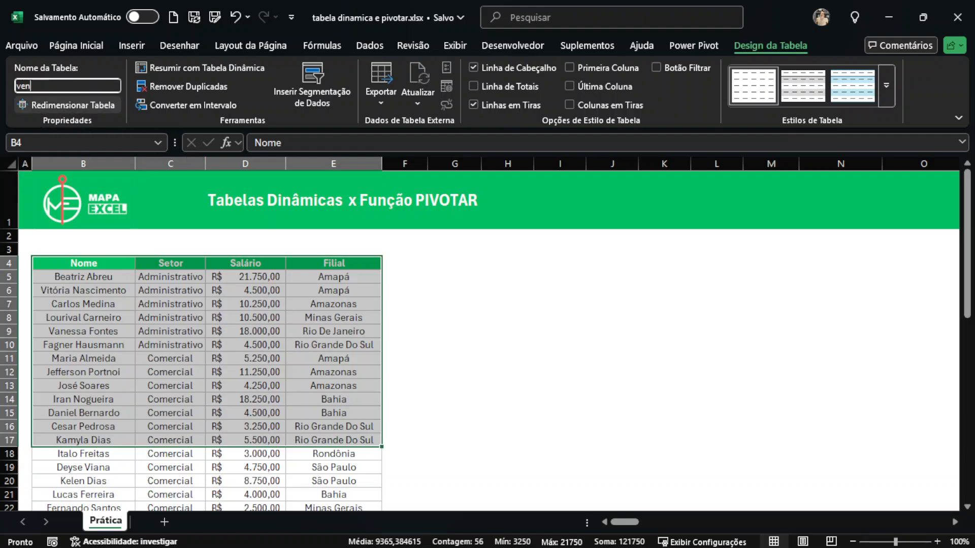
{"action": "type", "text": "larios"}
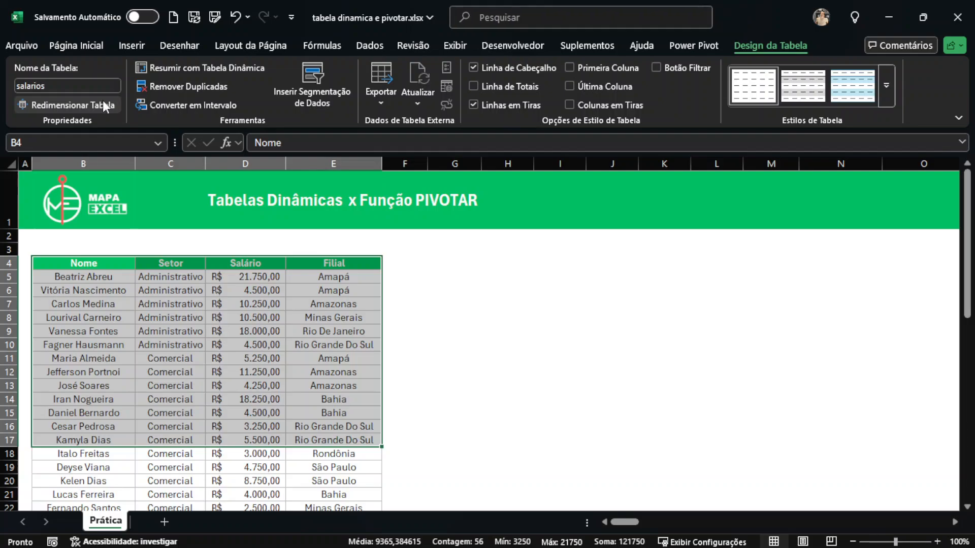
{"action": "left_click", "coordinate": [202, 358]}
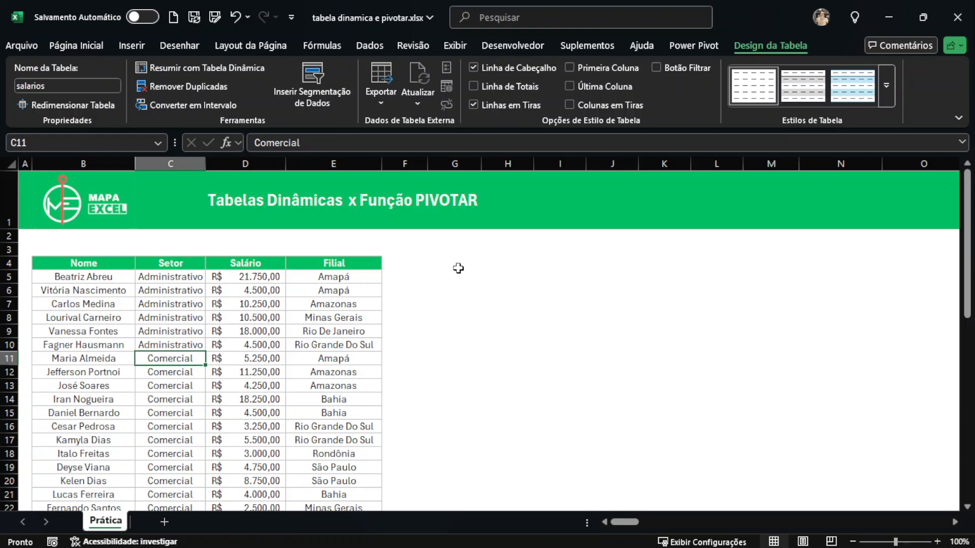
- Insert a pivot table based on the salarios table at cell G4 of the existing Prática sheet
{"action": "left_click", "coordinate": [460, 265]}
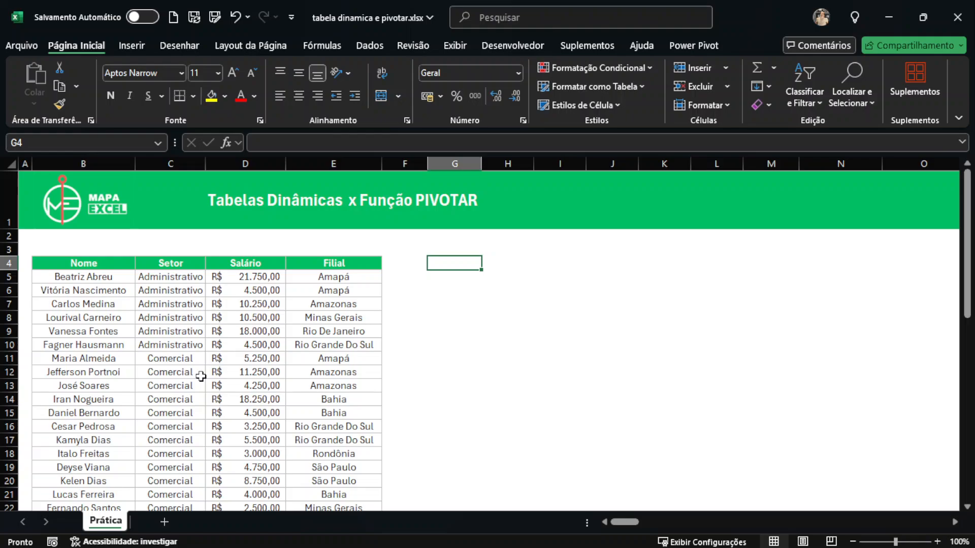
{"action": "left_click", "coordinate": [180, 293]}
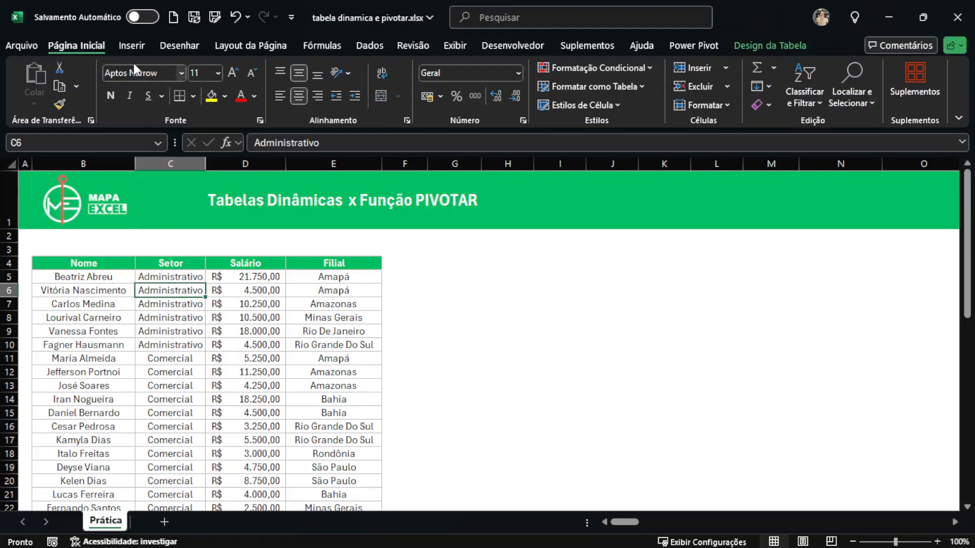
{"action": "left_click", "coordinate": [130, 42]}
{"action": "left_click", "coordinate": [50, 75]}
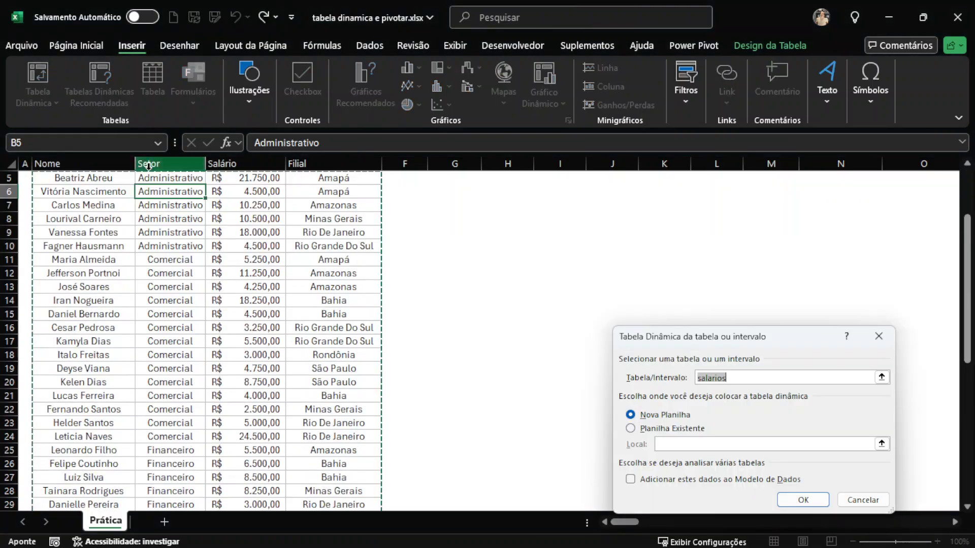
{"action": "scroll", "coordinate": [578, 460], "scroll_direction": "up", "scroll_amount": 2}
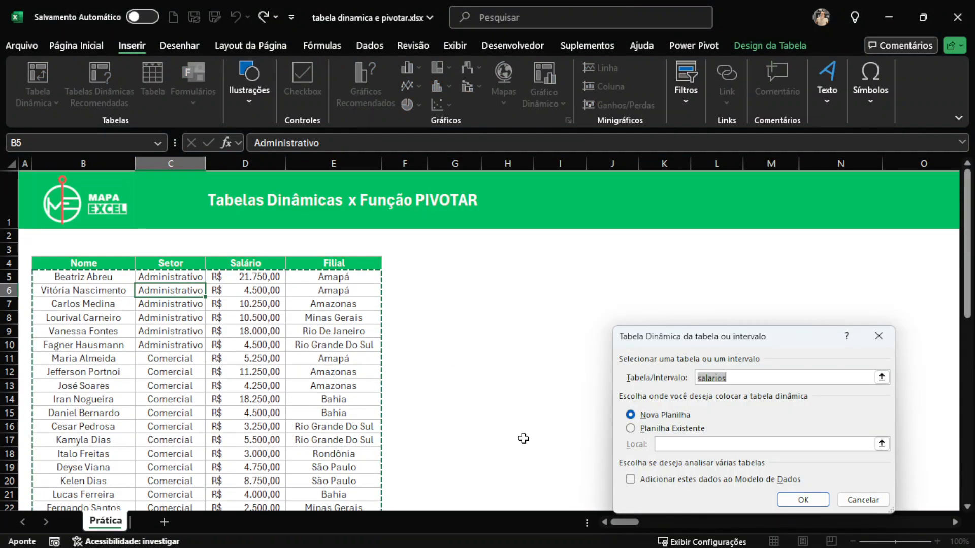
{"action": "left_click", "coordinate": [659, 430]}
{"action": "left_click", "coordinate": [454, 264]}
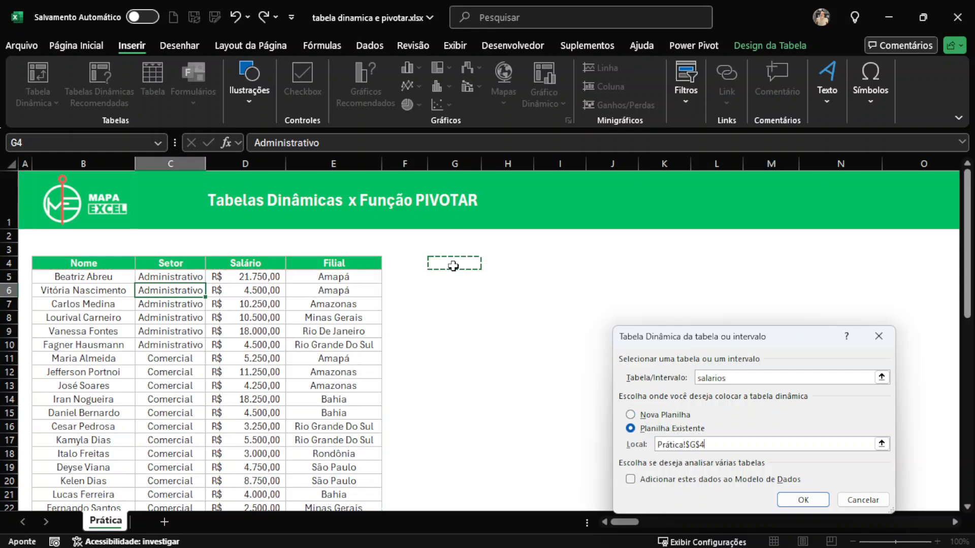
{"action": "left_click", "coordinate": [803, 500]}
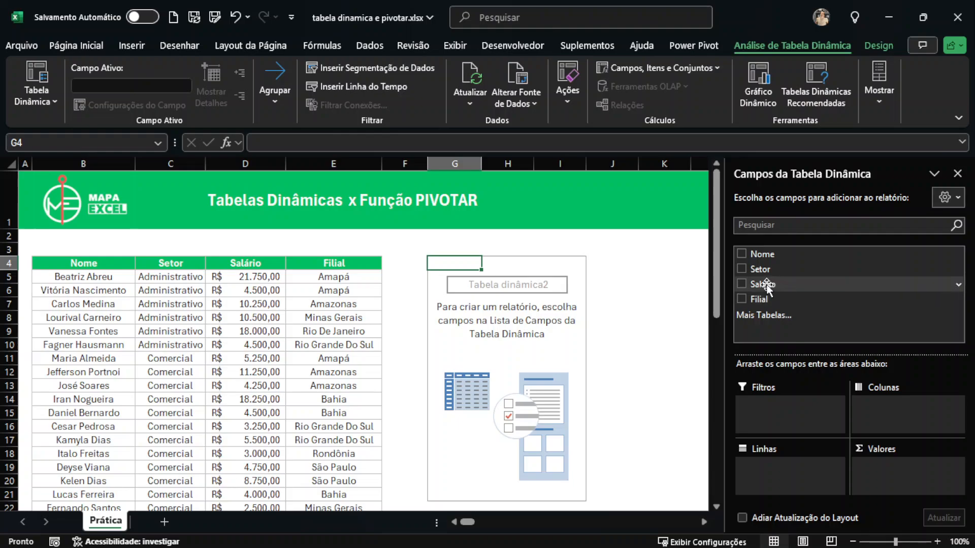
- Add Salário as the summed value and Setor as the column field of the pivot table
{"action": "left_click_drag", "start_coordinate": [762, 285], "coordinate": [884, 468]}
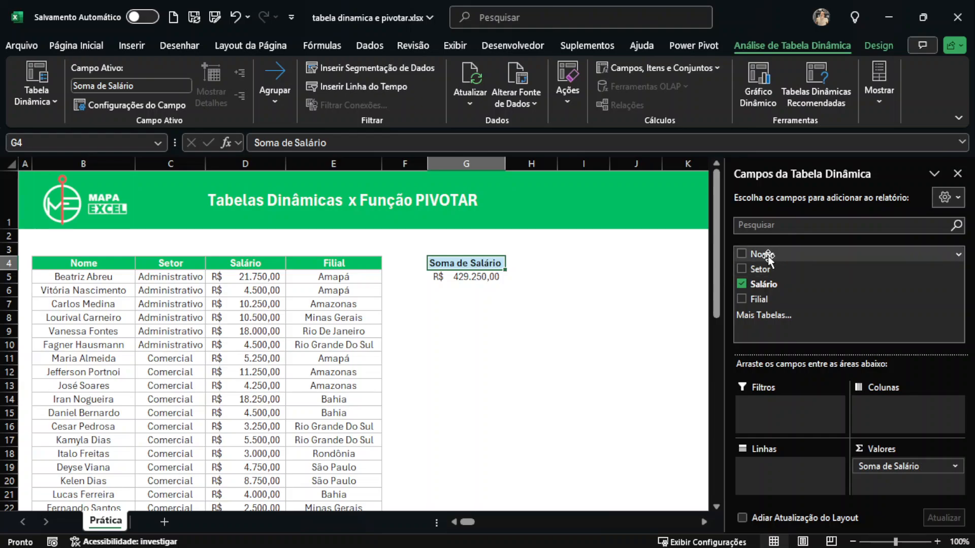
{"action": "left_click_drag", "start_coordinate": [767, 269], "coordinate": [897, 419]}
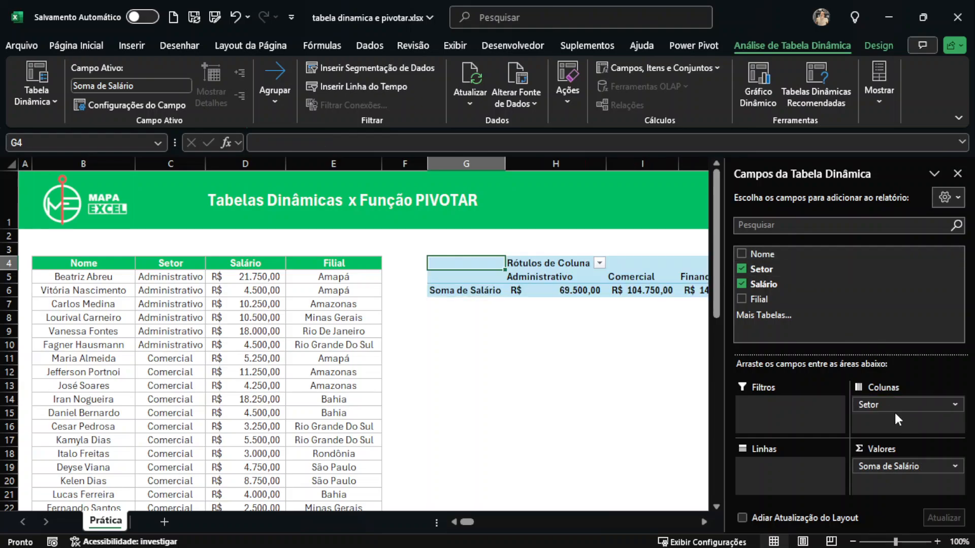
{"action": "scroll", "coordinate": [628, 370], "scroll_direction": "right", "scroll_amount": 3}
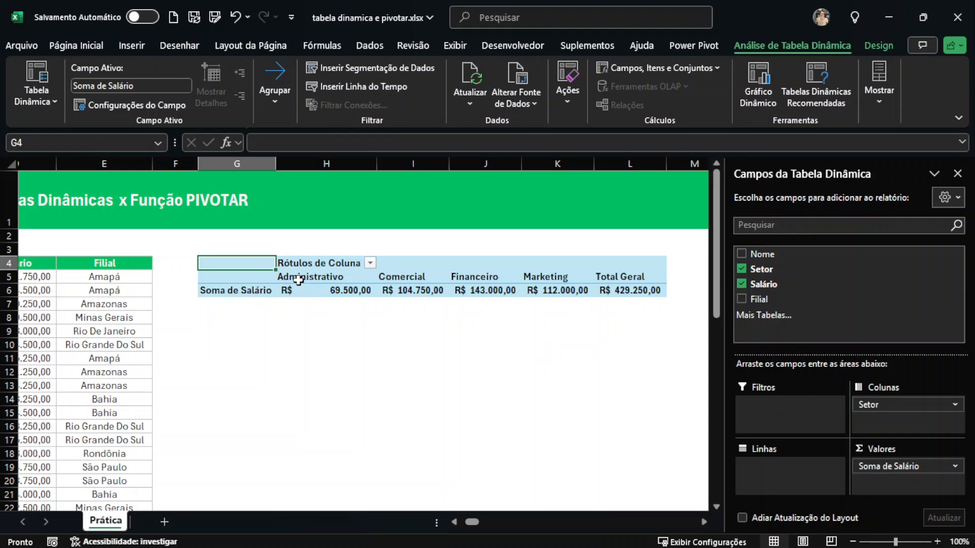
{"action": "left_click_drag", "start_coordinate": [298, 280], "coordinate": [572, 294]}
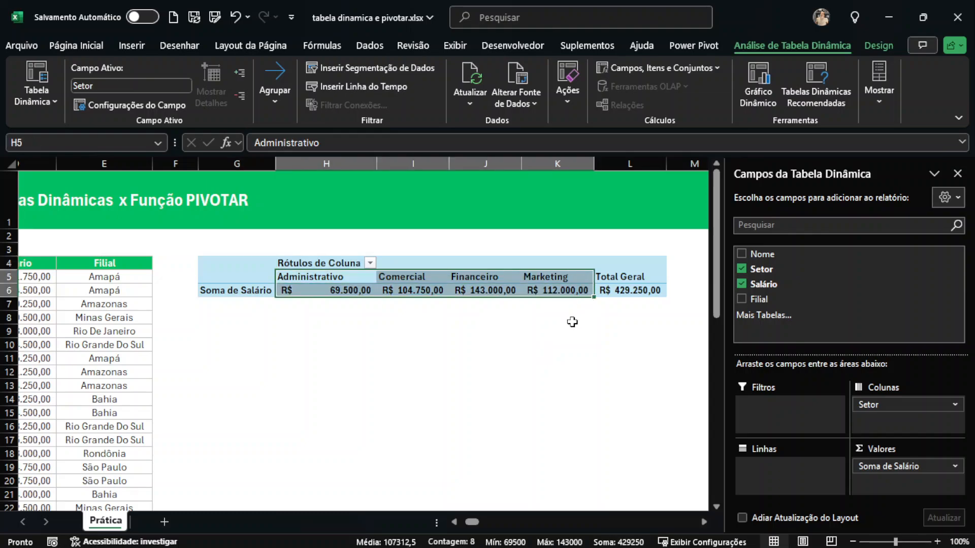
{"action": "mouse_move", "coordinate": [350, 291]}
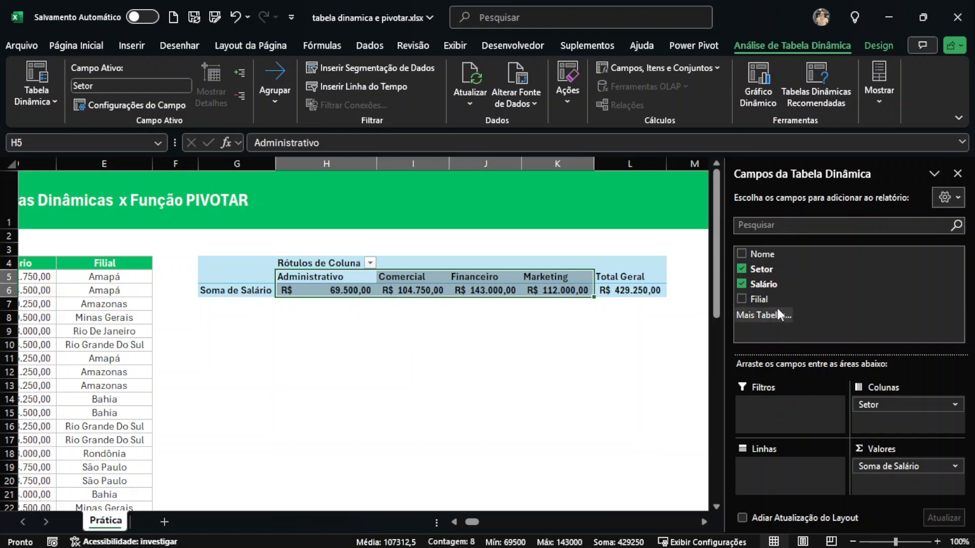
- Add Filial as the row field of the pivot table and review the resulting breakdown
{"action": "left_click_drag", "start_coordinate": [764, 299], "coordinate": [769, 469]}
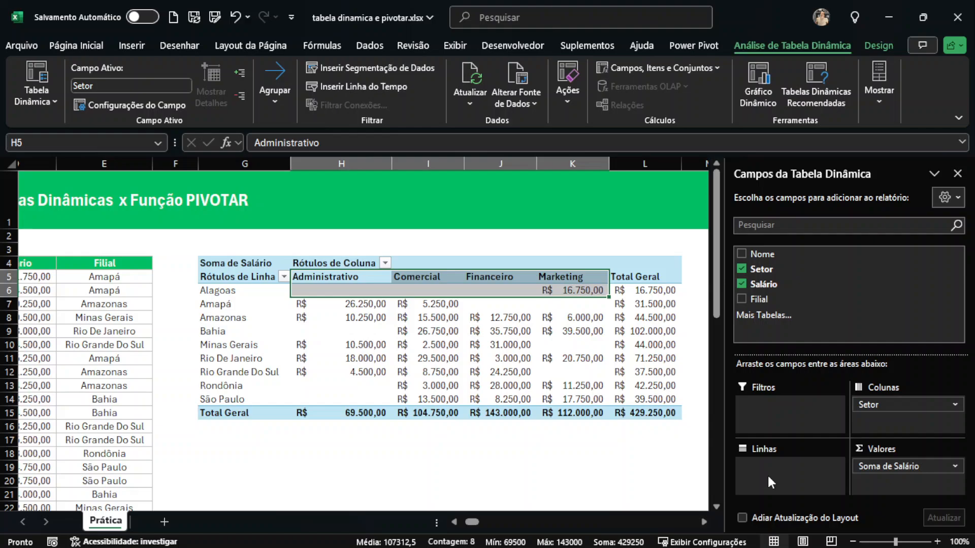
{"action": "left_click", "coordinate": [475, 375]}
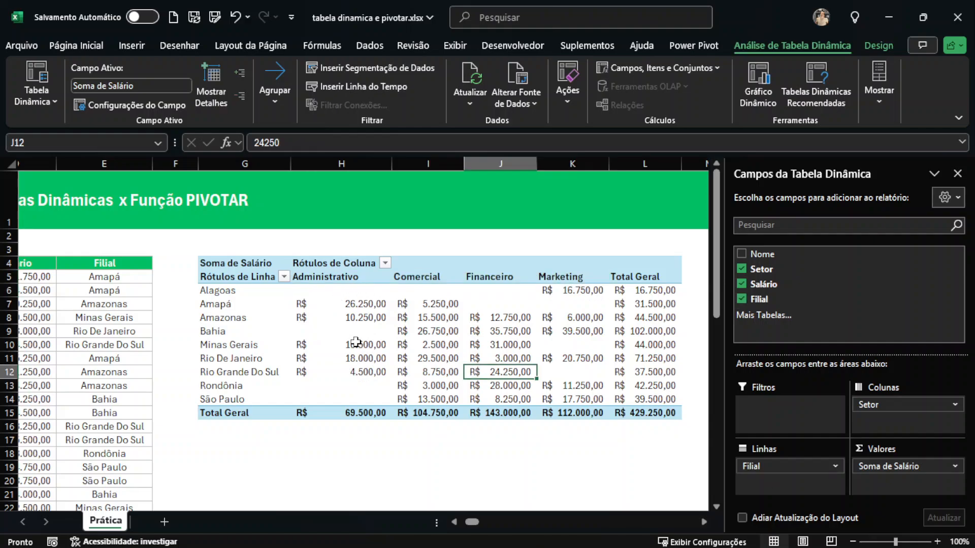
{"action": "left_click_drag", "start_coordinate": [242, 293], "coordinate": [664, 415]}
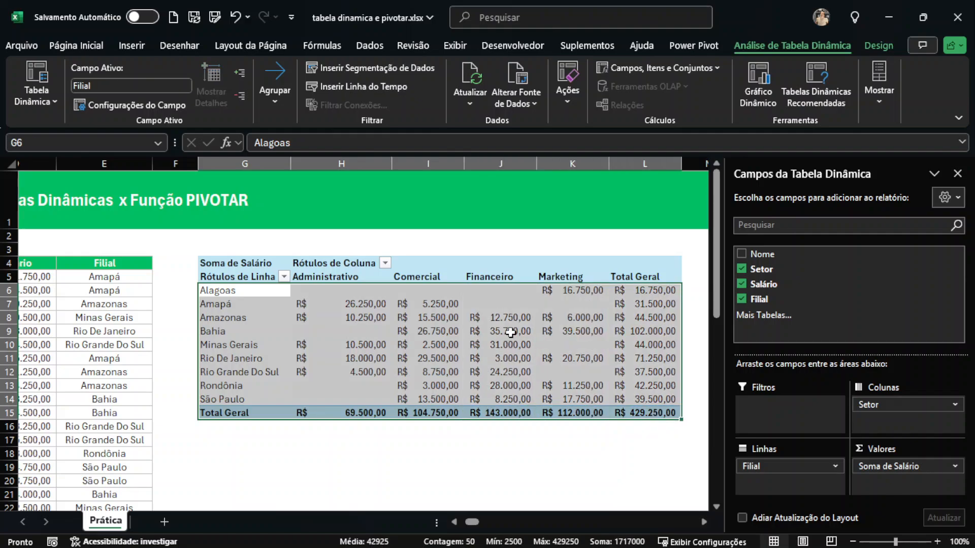
{"action": "left_click", "coordinate": [414, 362]}
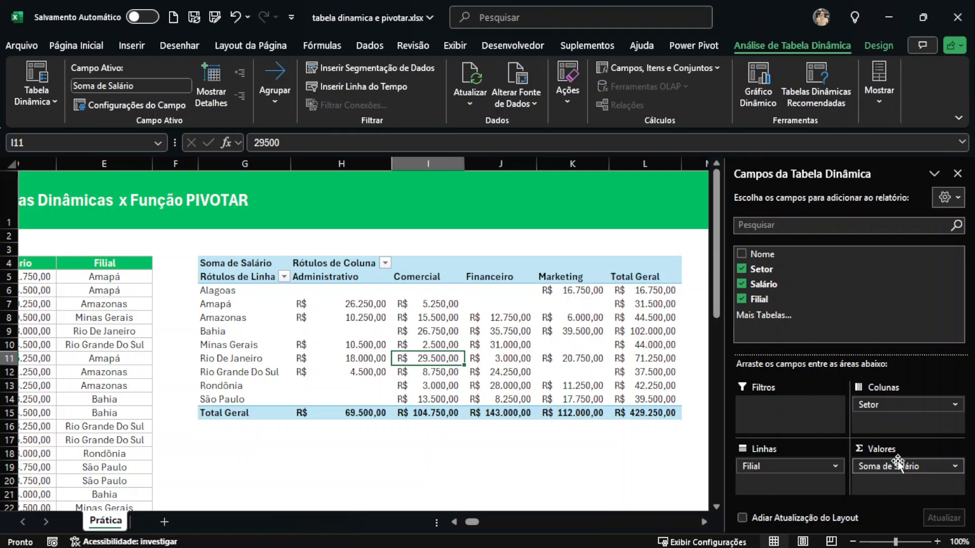
- Change the pivot table's Salário value field to be summarized by Média instead of Soma
{"action": "left_click", "coordinate": [870, 465]}
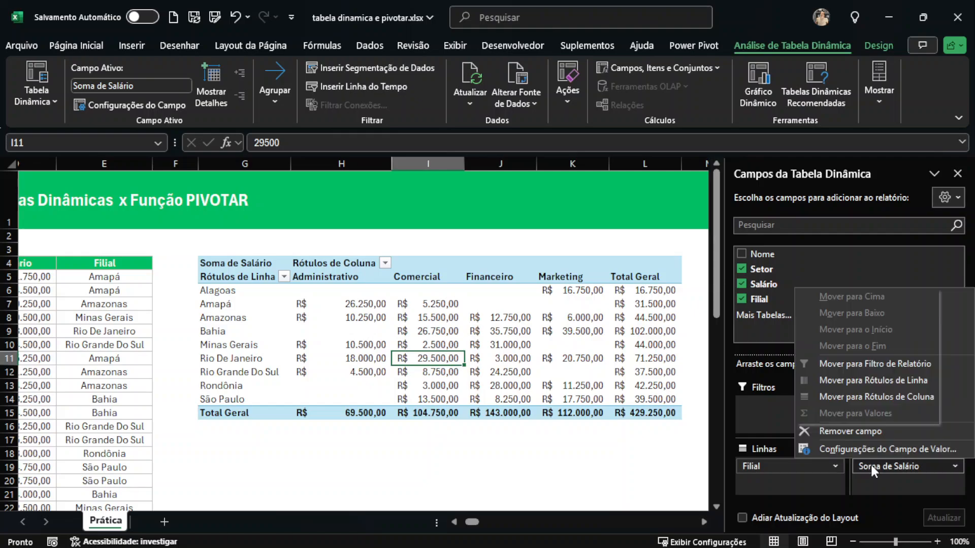
{"action": "left_click", "coordinate": [862, 451]}
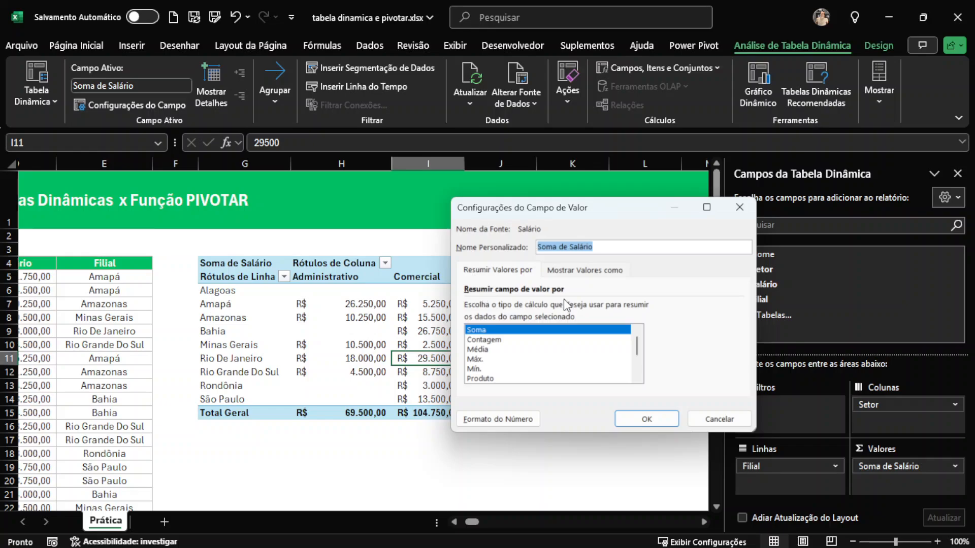
{"action": "left_click", "coordinate": [484, 340]}
{"action": "left_click", "coordinate": [480, 350]}
{"action": "left_click", "coordinate": [477, 359]}
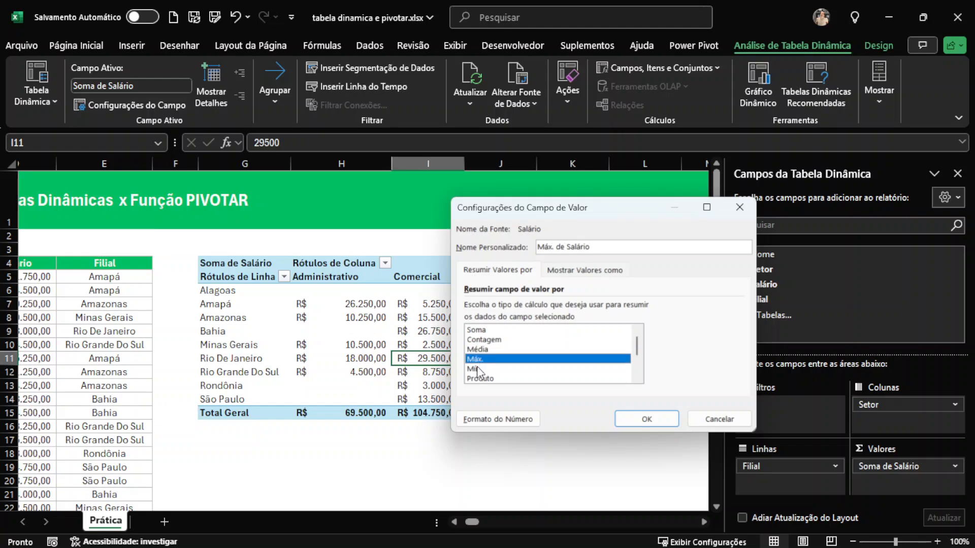
{"action": "left_click", "coordinate": [477, 350]}
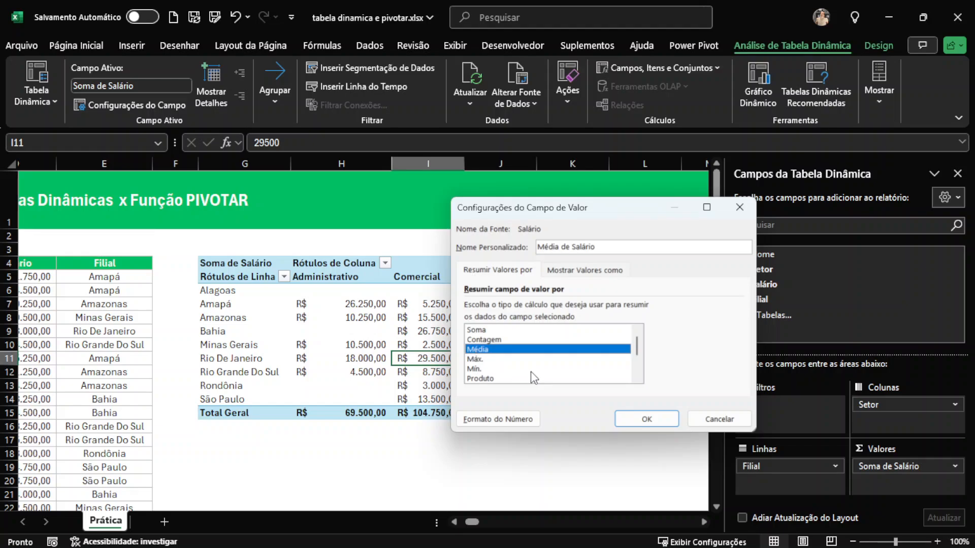
{"action": "left_click", "coordinate": [650, 416]}
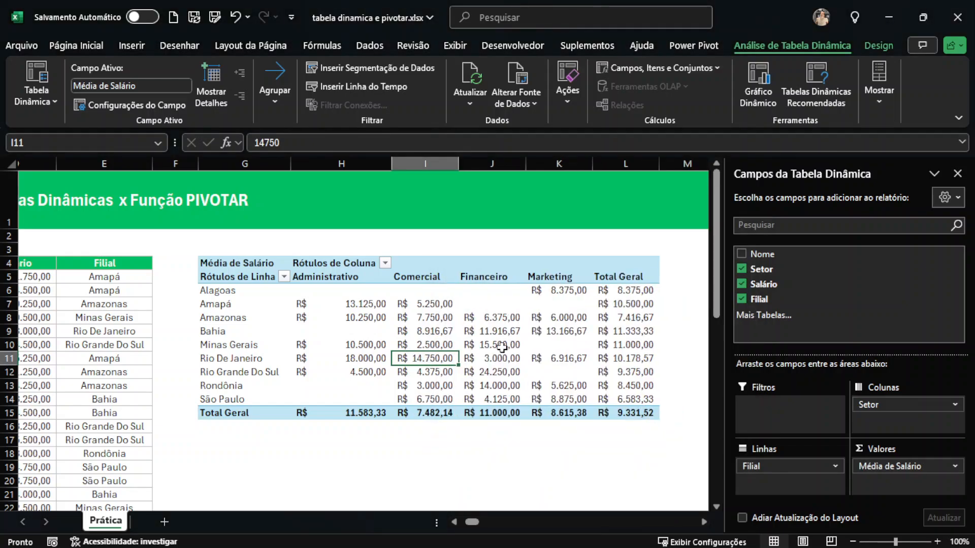
{"action": "left_click_drag", "start_coordinate": [346, 303], "coordinate": [441, 353]}
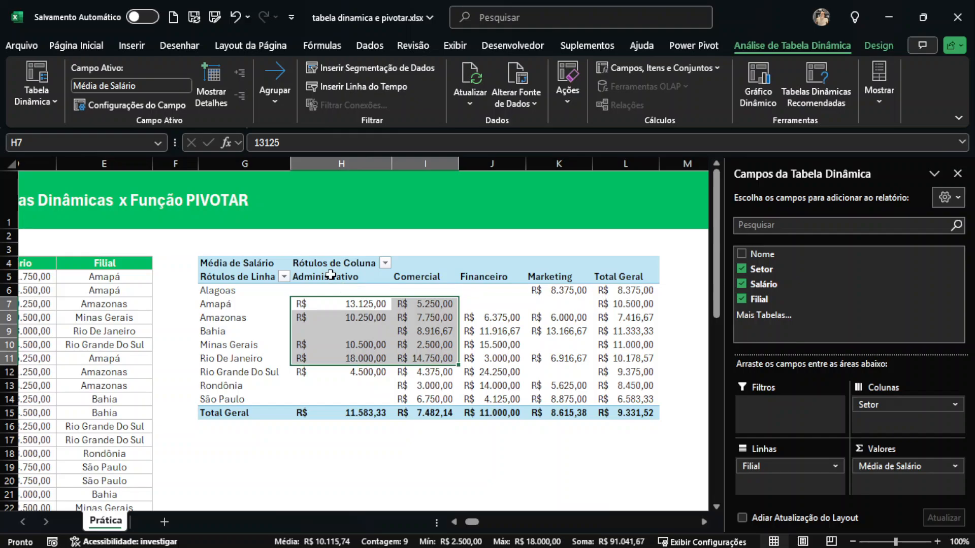
{"action": "left_click_drag", "start_coordinate": [330, 275], "coordinate": [373, 336]}
{"action": "left_click_drag", "start_coordinate": [255, 289], "coordinate": [328, 303]}
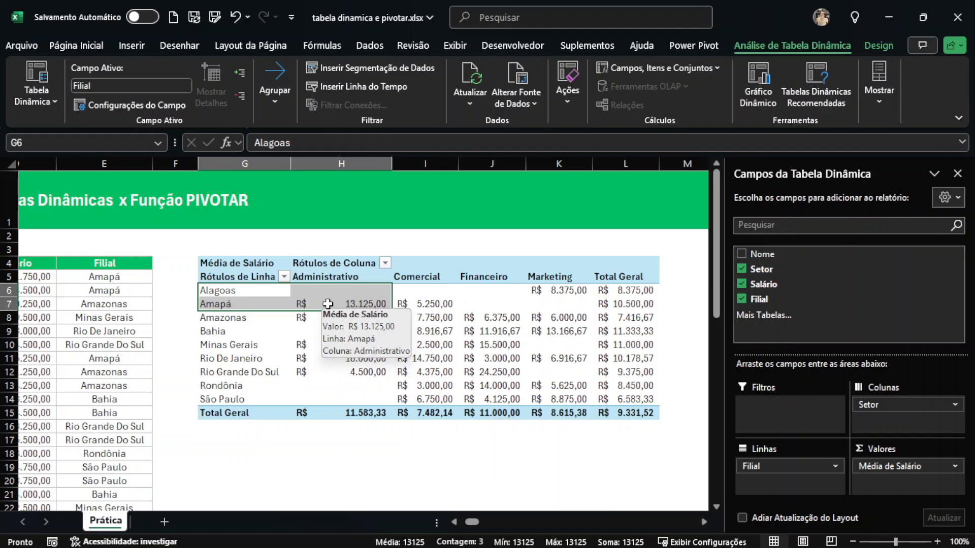
{"action": "left_click", "coordinate": [328, 303]}
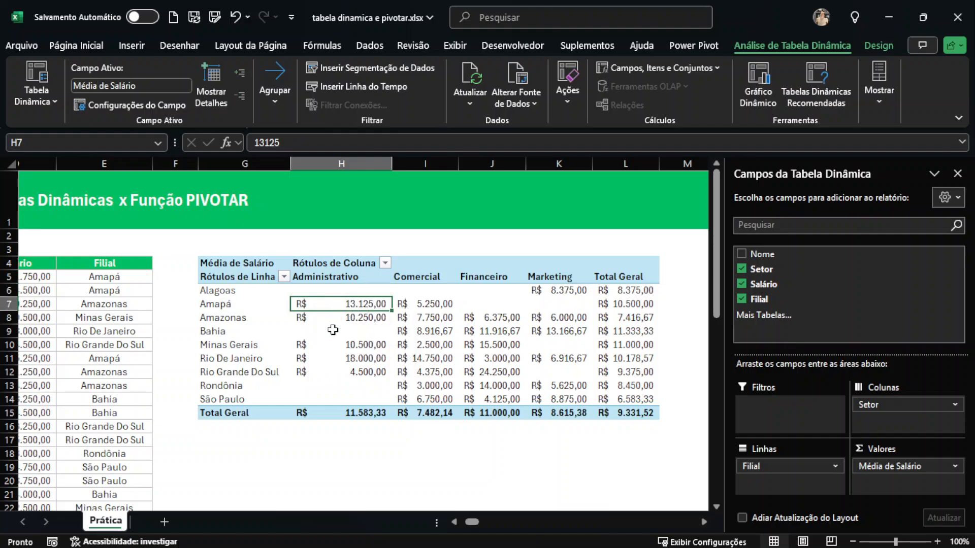
{"action": "mouse_move", "coordinate": [332, 330]}
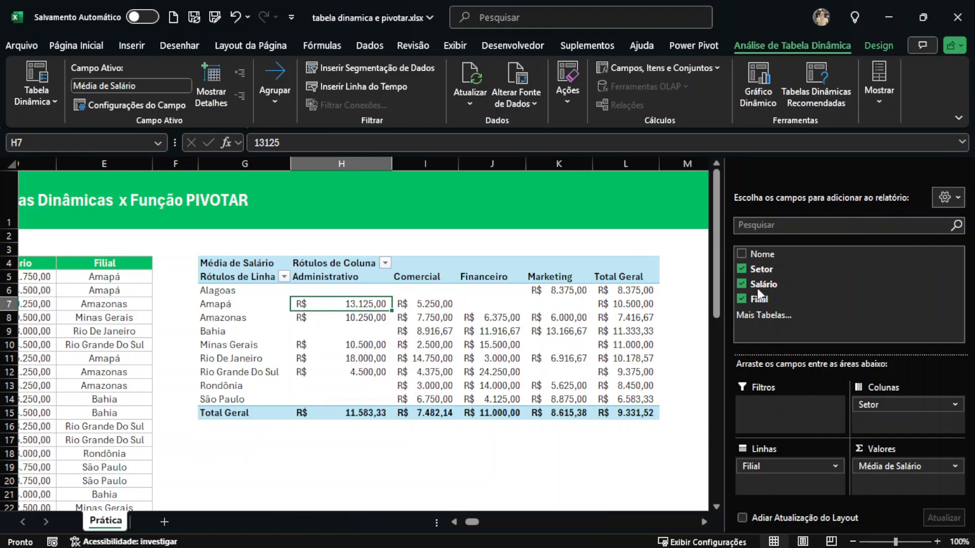
- Set the Salário of the first record in the source table, cell D5, to 1000000
{"action": "scroll", "coordinate": [580, 379], "scroll_direction": "left", "scroll_amount": 3}
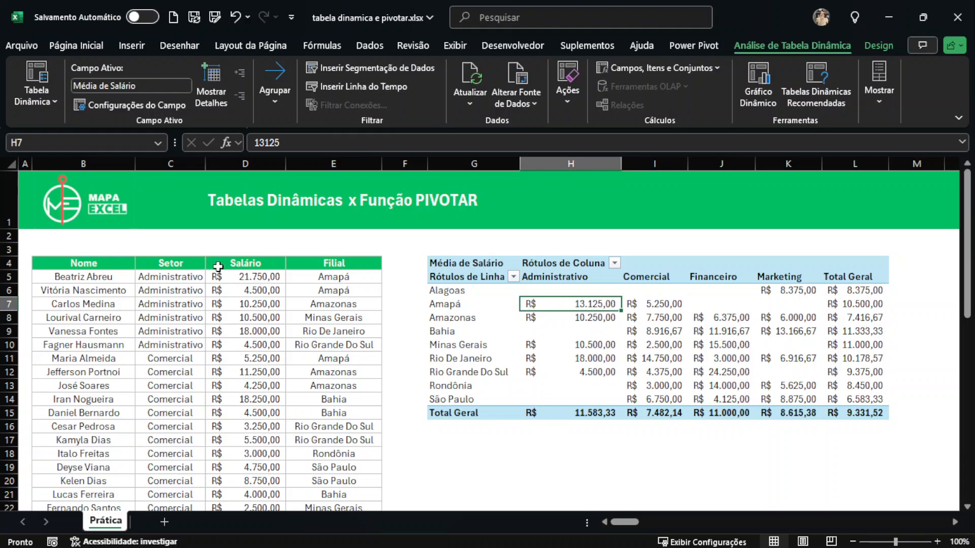
{"action": "left_click", "coordinate": [242, 278]}
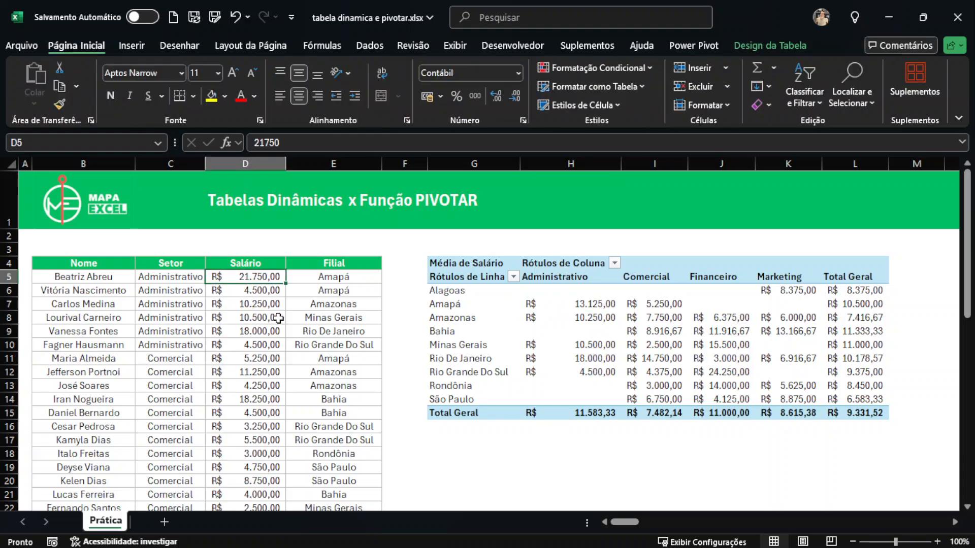
{"action": "type", "text": "1000000"}
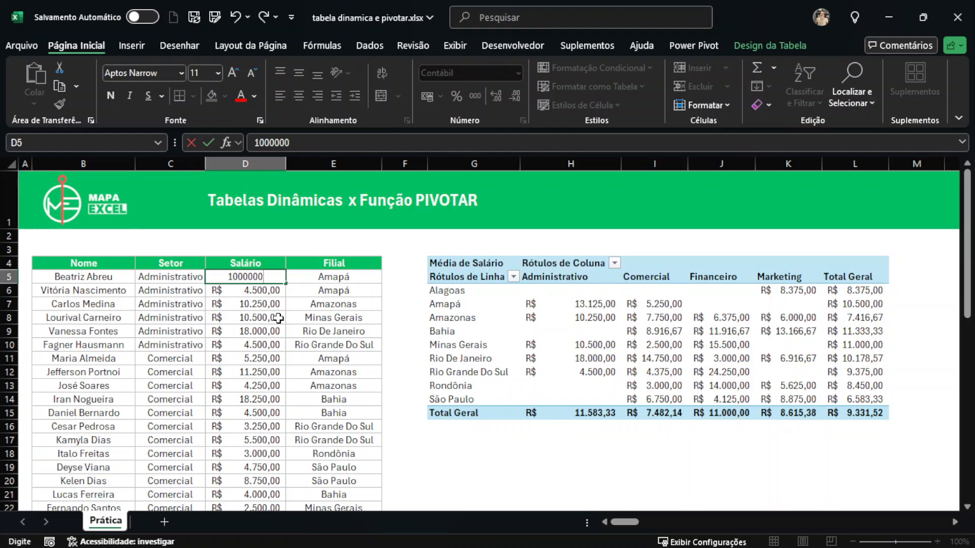
{"action": "key", "text": "Return"}
{"action": "key", "text": "Up"}
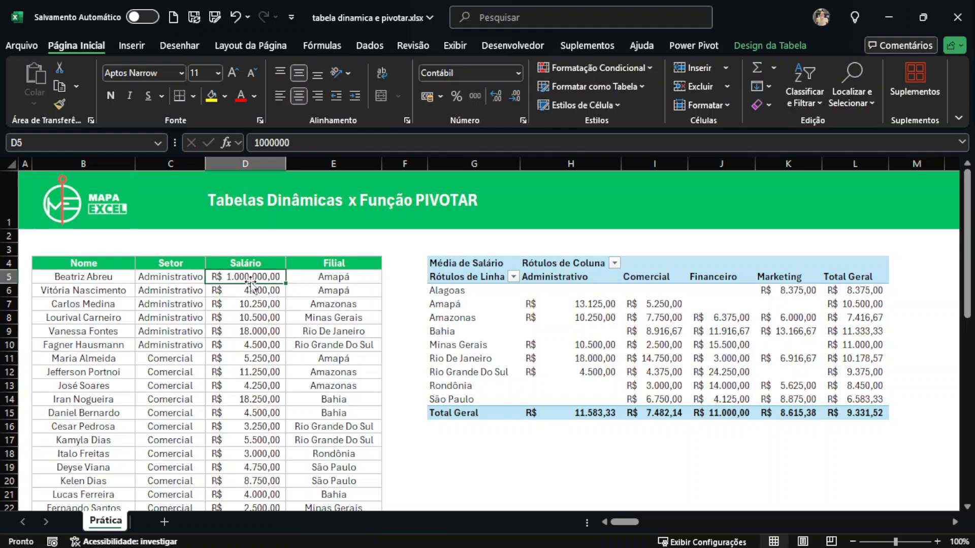
- Compare the edited record with the pivot table's Amapá Administrativo average, and refresh all the workbook's data
{"action": "left_click_drag", "start_coordinate": [153, 277], "coordinate": [269, 277]}
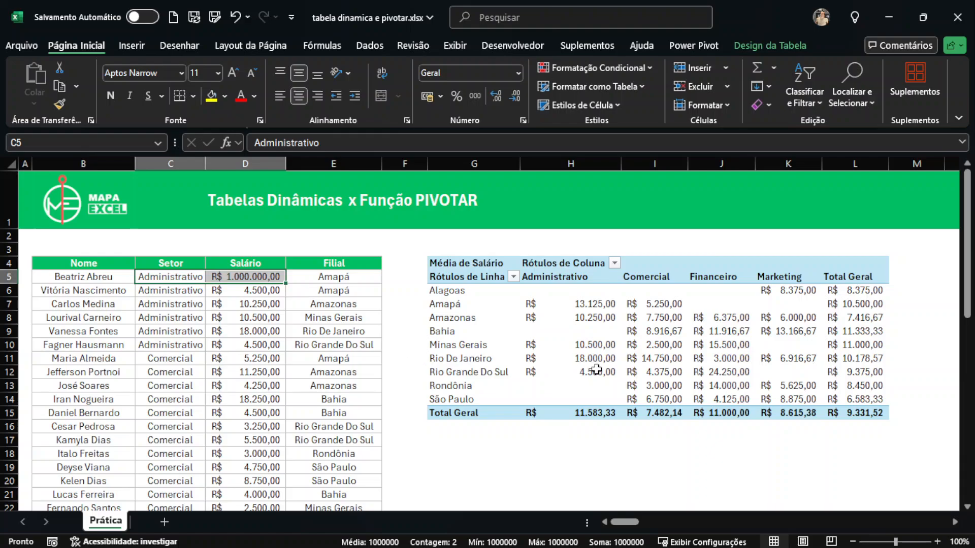
{"action": "left_click", "coordinate": [339, 277]}
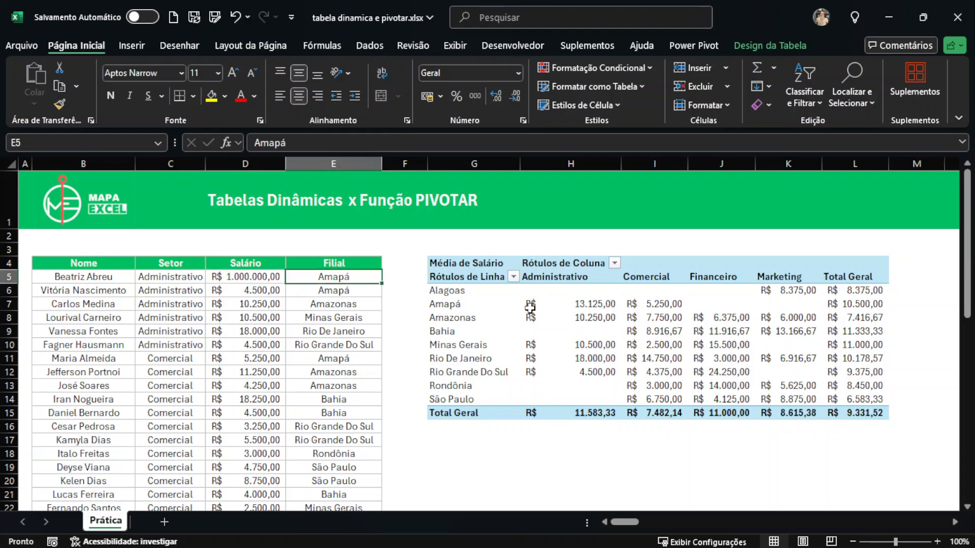
{"action": "left_click_drag", "start_coordinate": [497, 308], "coordinate": [538, 305]}
{"action": "left_click", "coordinate": [564, 302]}
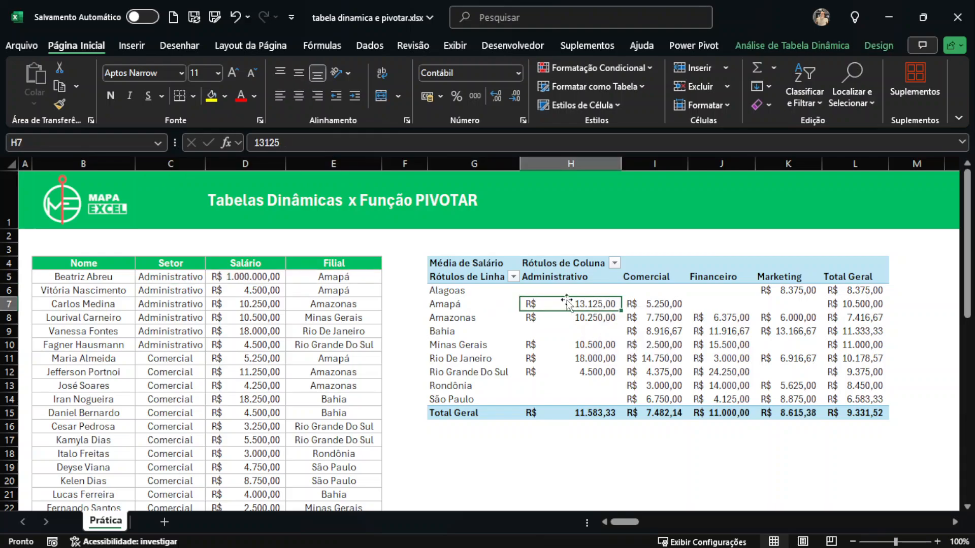
{"action": "mouse_move", "coordinate": [564, 301]}
{"action": "right_click", "coordinate": [546, 305]}
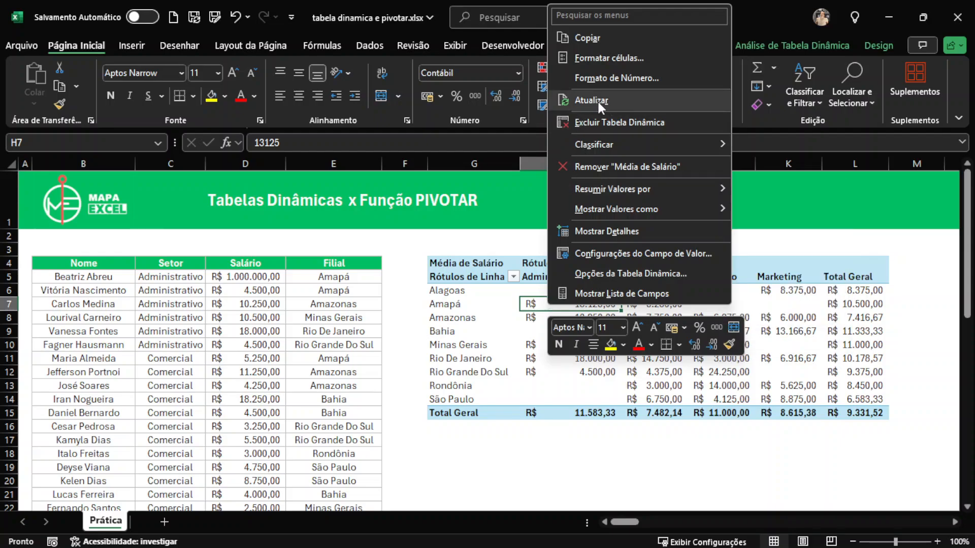
{"action": "left_click", "coordinate": [376, 45]}
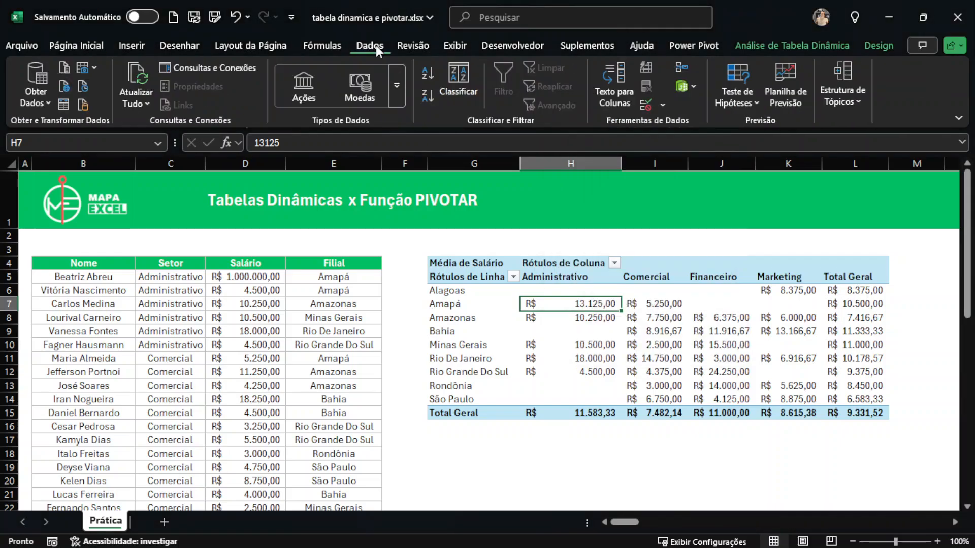
{"action": "left_click", "coordinate": [138, 77]}
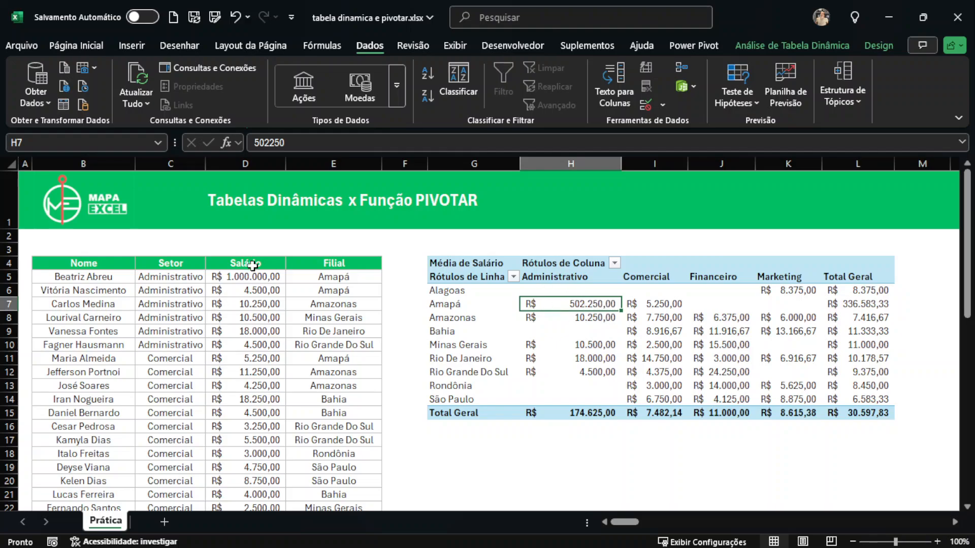
- Examine how the edited salary in D5 is reflected in the pivot table's averages by Filial and Setor
{"action": "left_click", "coordinate": [237, 275]}
{"action": "left_click", "coordinate": [581, 303]}
{"action": "mouse_move", "coordinate": [572, 305]}
{"action": "left_click_drag", "start_coordinate": [491, 265], "coordinate": [638, 368]}
{"action": "left_click", "coordinate": [637, 368]}
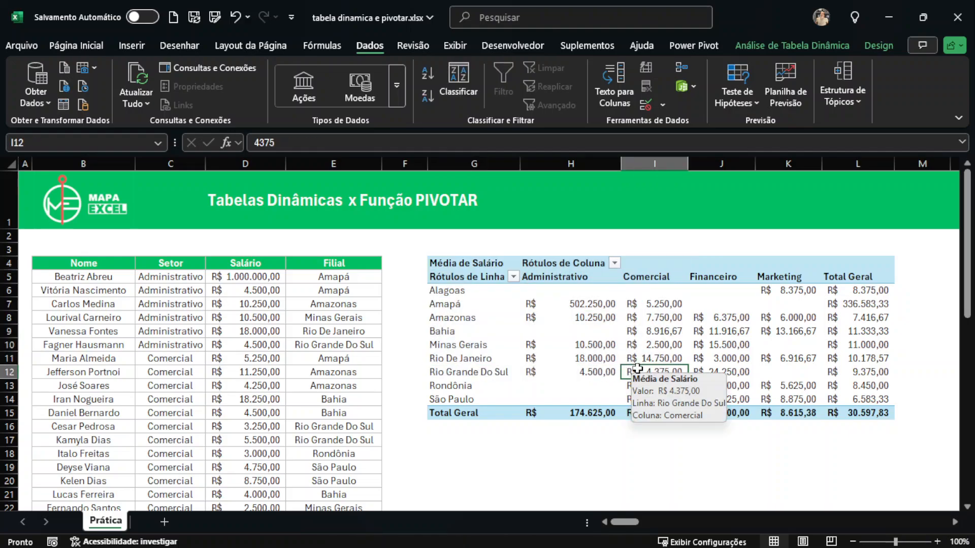
{"action": "mouse_move", "coordinate": [609, 373]}
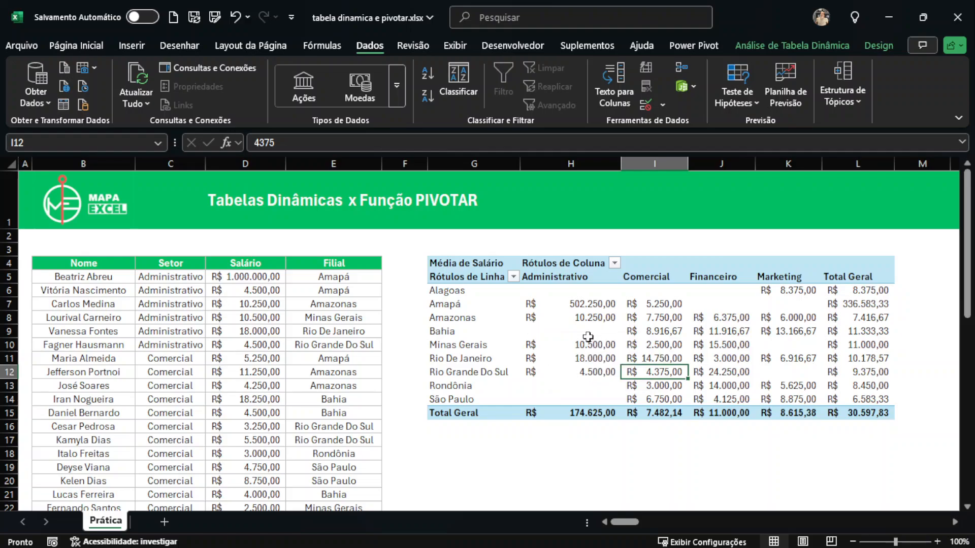
{"action": "left_click_drag", "start_coordinate": [502, 291], "coordinate": [665, 358]}
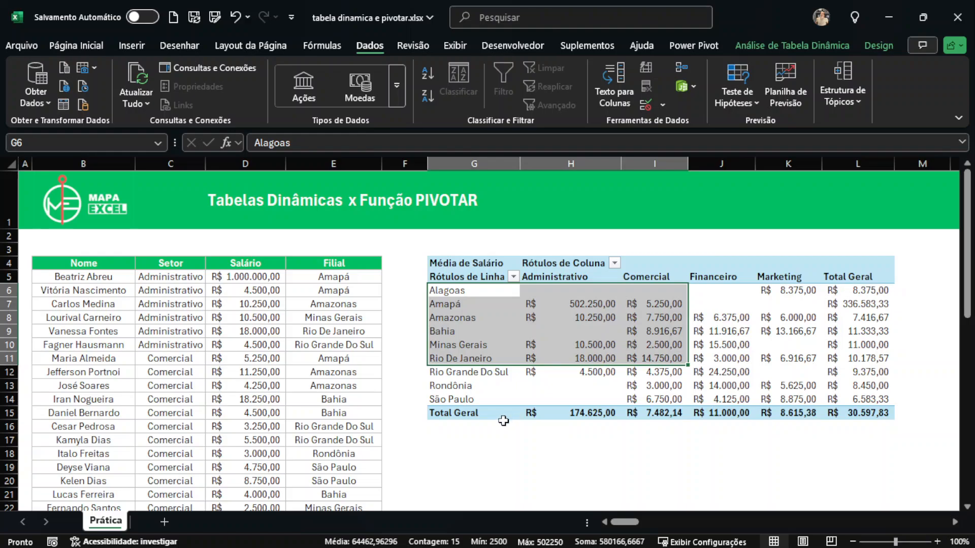
- Start a PIVOTAR formula in cell G17 and bring its full argument list into view
{"action": "left_click", "coordinate": [451, 438]}
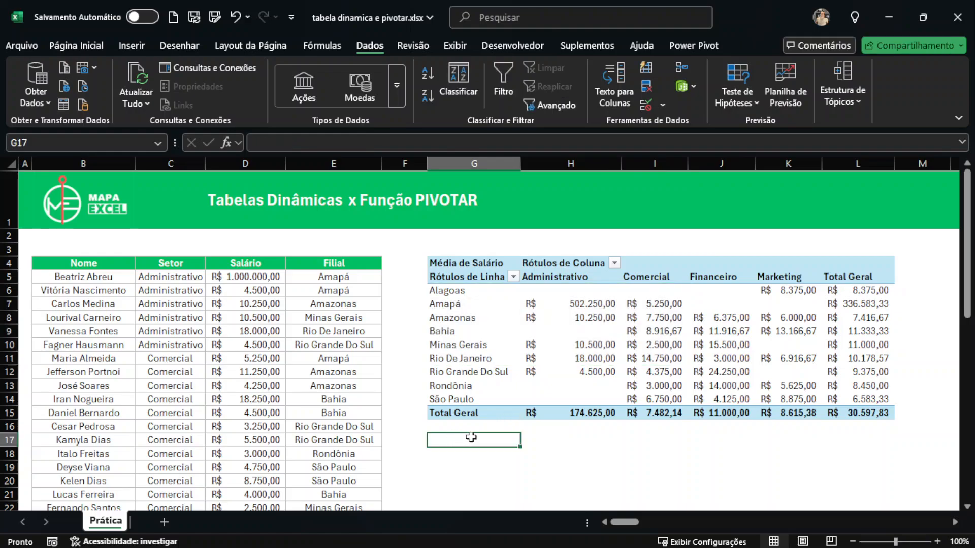
{"action": "type", "text": "=pivot"}
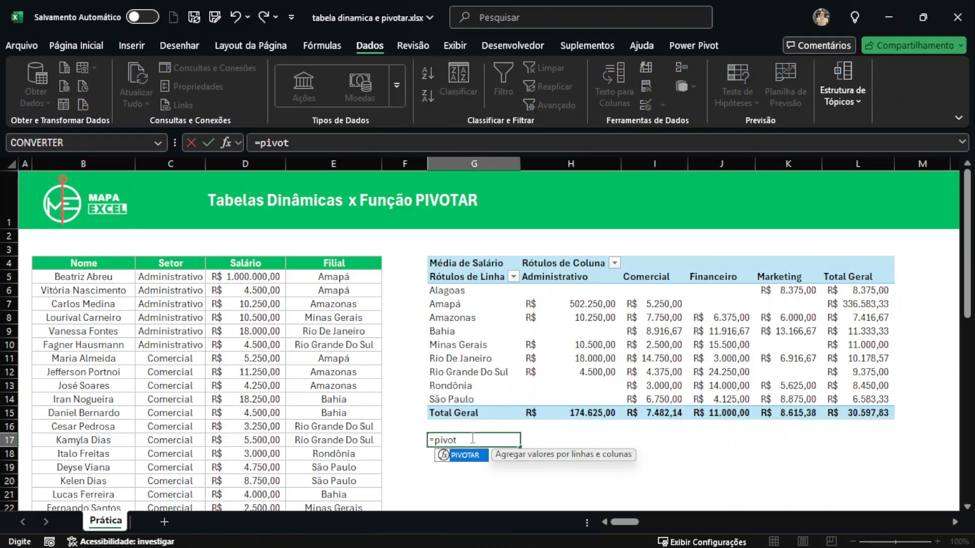
{"action": "key", "text": "Tab"}
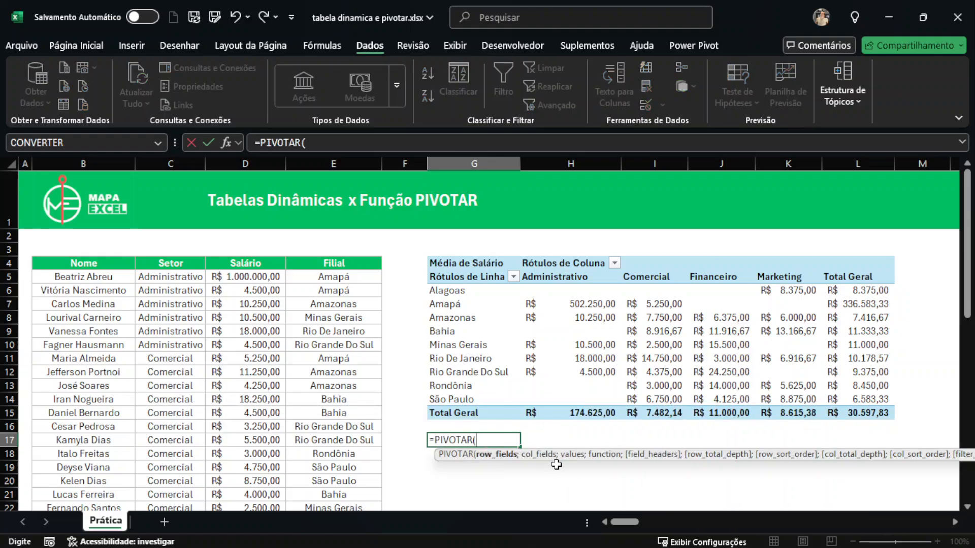
{"action": "left_click_drag", "start_coordinate": [553, 463], "coordinate": [442, 464]}
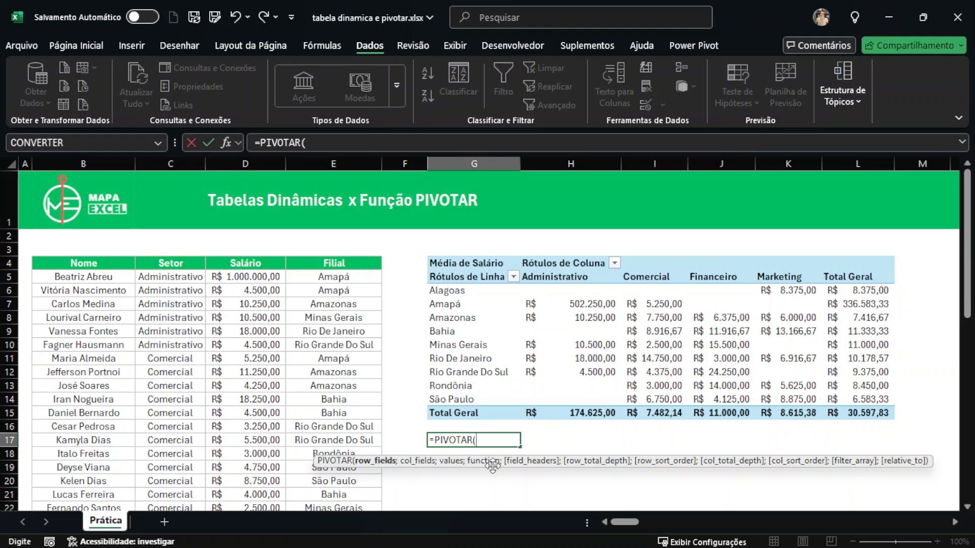
- Switch to the browser article on PIVOTAR and examine its list of arguments, including the row_fields definition
{"action": "key", "text": "alt+Tab"}
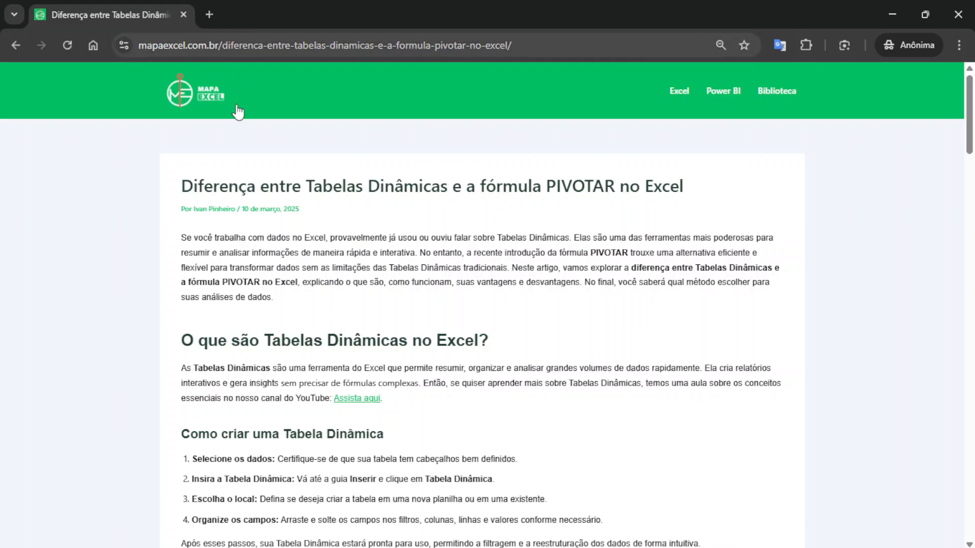
{"action": "left_click_drag", "start_coordinate": [238, 186], "coordinate": [472, 195]}
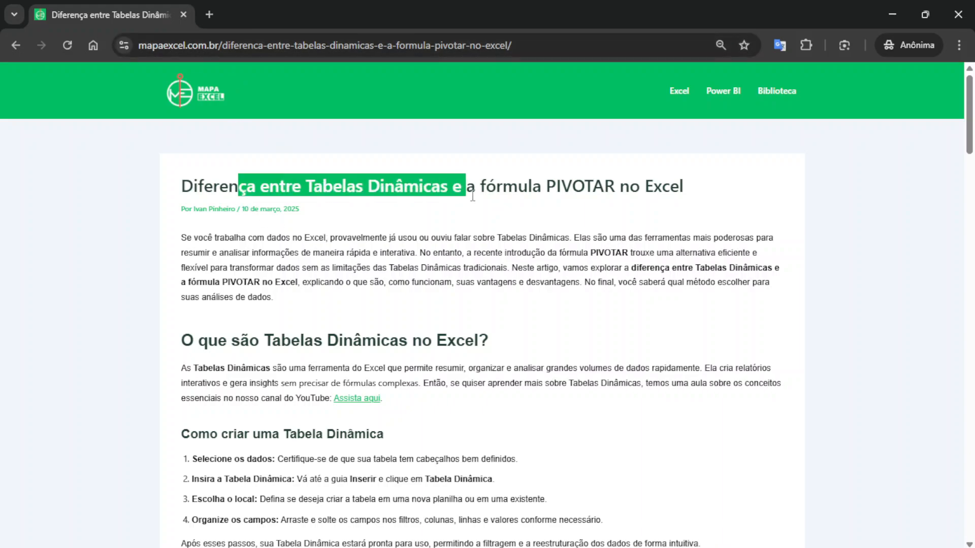
{"action": "left_click", "coordinate": [435, 331]}
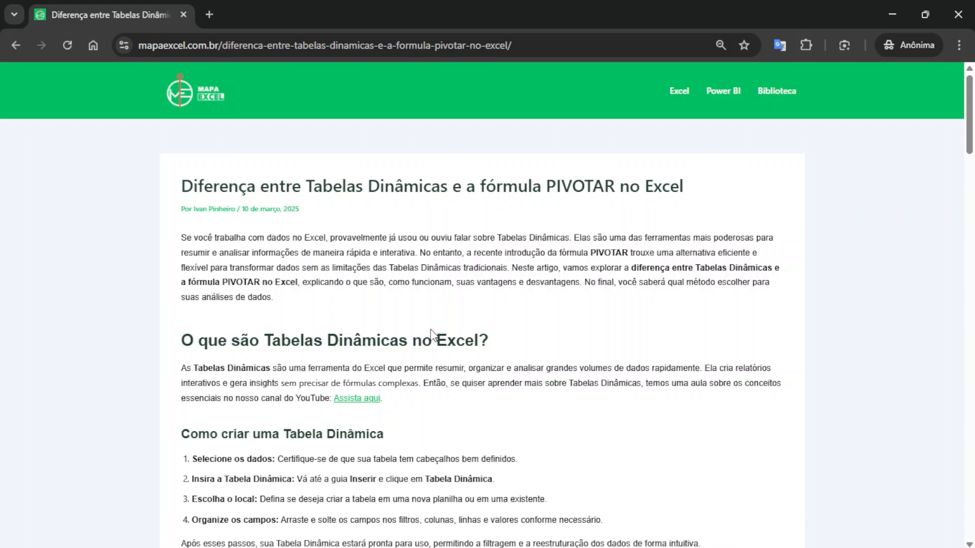
{"action": "scroll", "coordinate": [384, 378], "scroll_direction": "down", "scroll_amount": 15}
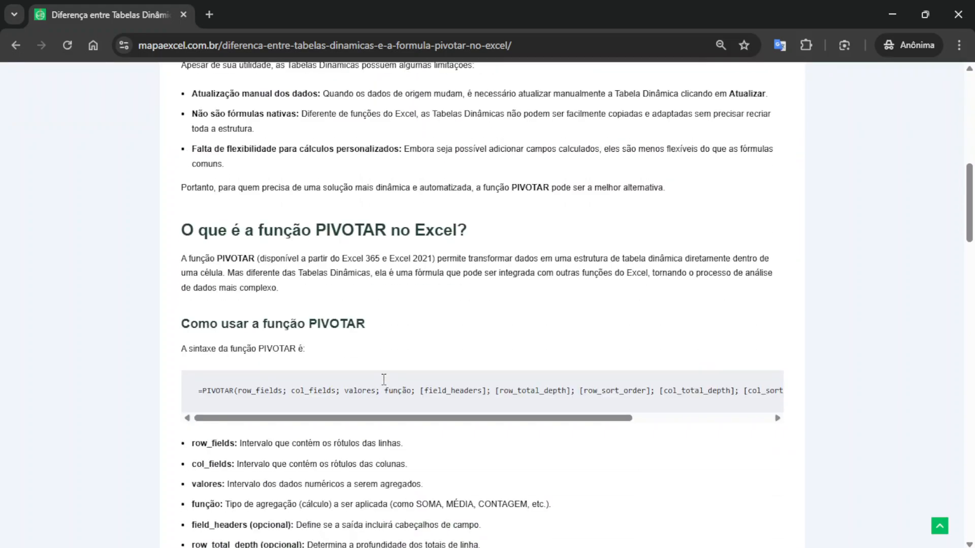
{"action": "left_click_drag", "start_coordinate": [191, 230], "coordinate": [485, 434]}
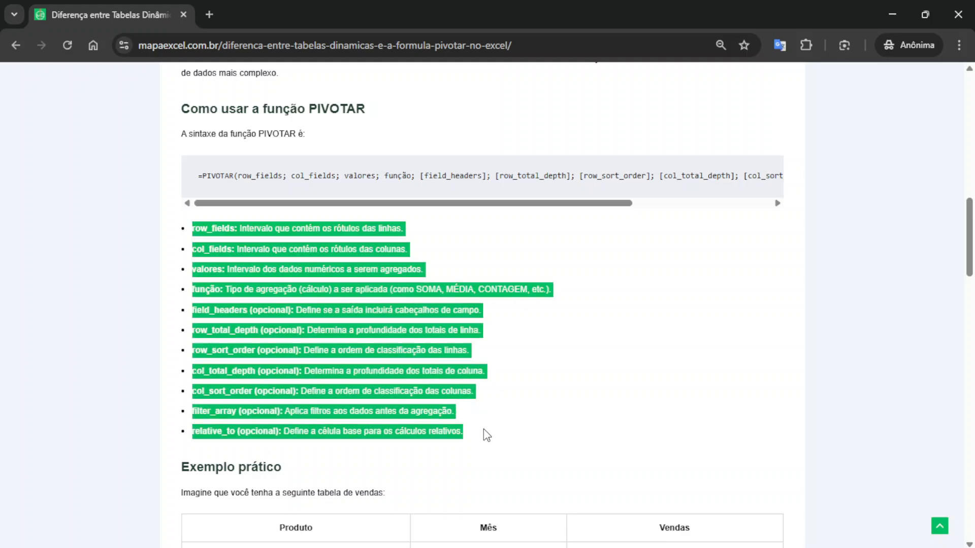
{"action": "left_click", "coordinate": [483, 429]}
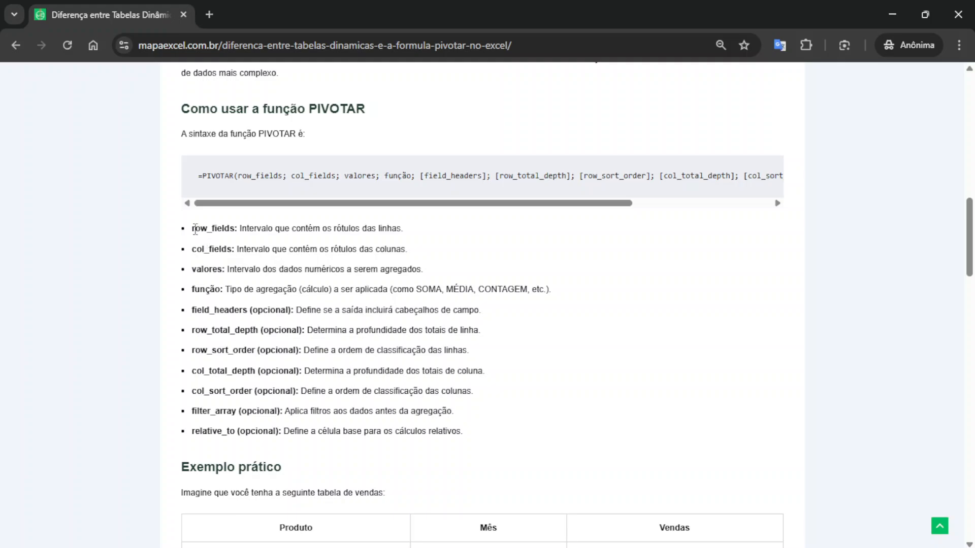
{"action": "left_click_drag", "start_coordinate": [195, 229], "coordinate": [565, 300]}
{"action": "left_click", "coordinate": [547, 314]}
{"action": "left_click_drag", "start_coordinate": [244, 228], "coordinate": [405, 235]}
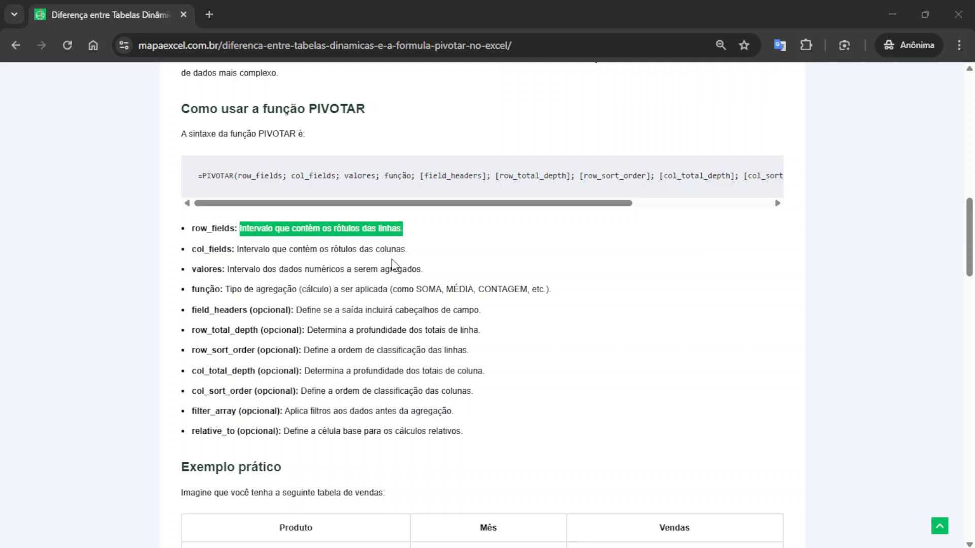
- Switch back to Excel, discard the unfinished PIVOTAR formula and show the pivot table's field list
{"action": "key", "text": "alt+Tab"}
{"action": "key", "text": "Escape"}
{"action": "left_click", "coordinate": [504, 336]}
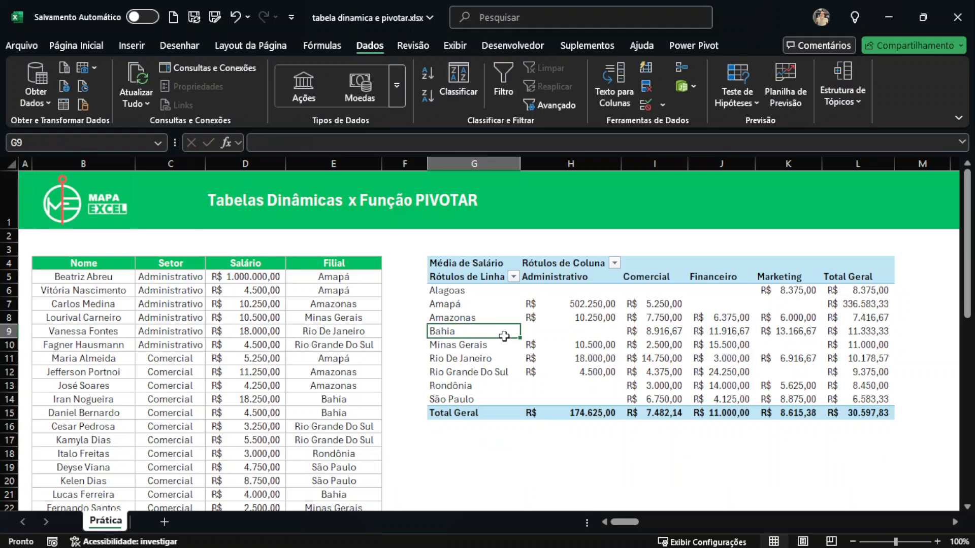
{"action": "left_click", "coordinate": [759, 51]}
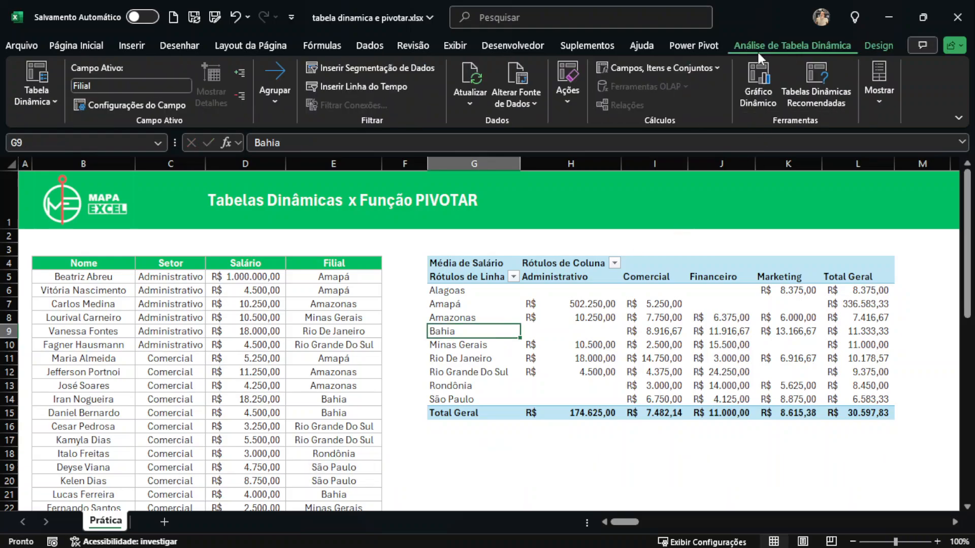
{"action": "left_click", "coordinate": [877, 89]}
{"action": "left_click", "coordinate": [869, 173]}
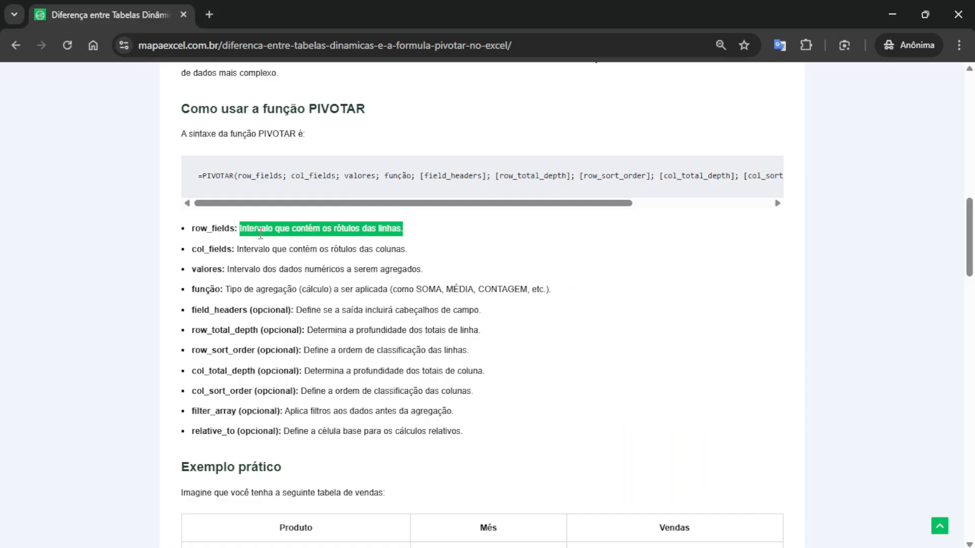
- Examine the article's col_fields, valores and função definitions against the field areas of the Excel pivot table
{"action": "triple_click", "coordinate": [265, 234]}
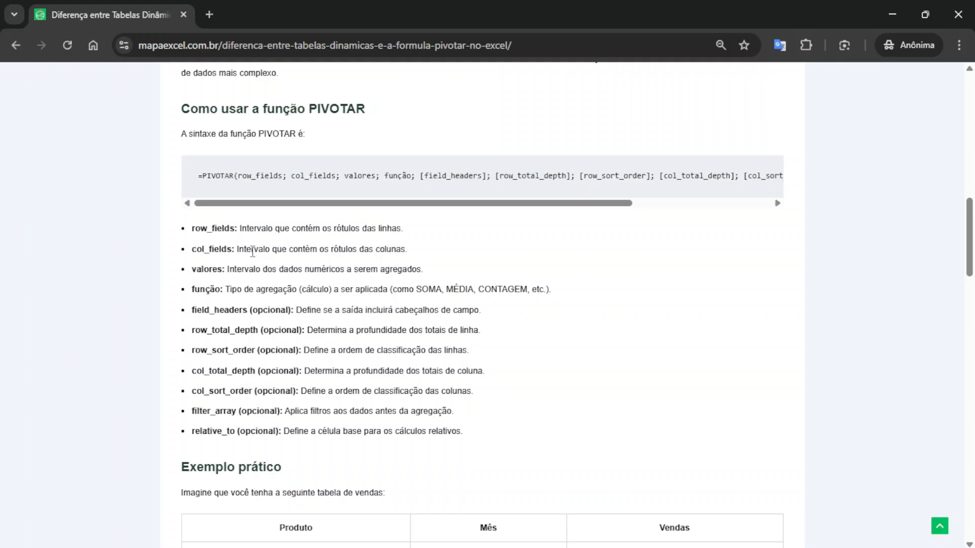
{"action": "triple_click", "coordinate": [253, 249]}
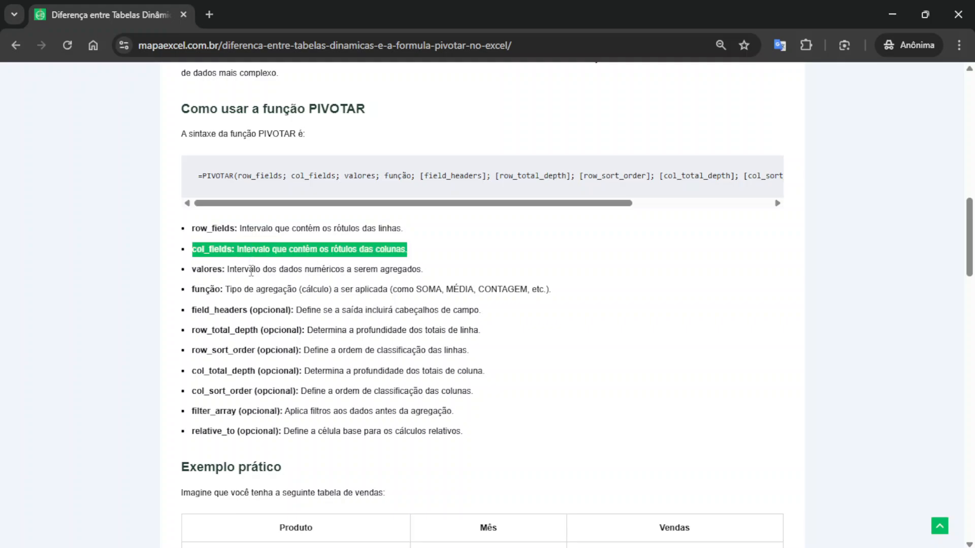
{"action": "triple_click", "coordinate": [251, 270]}
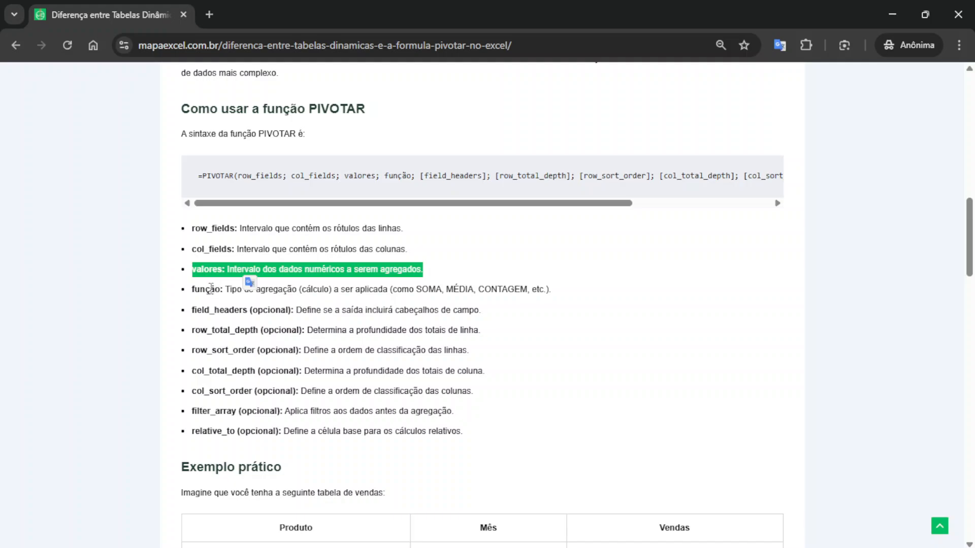
{"action": "left_click", "coordinate": [227, 289]}
{"action": "triple_click", "coordinate": [255, 290]}
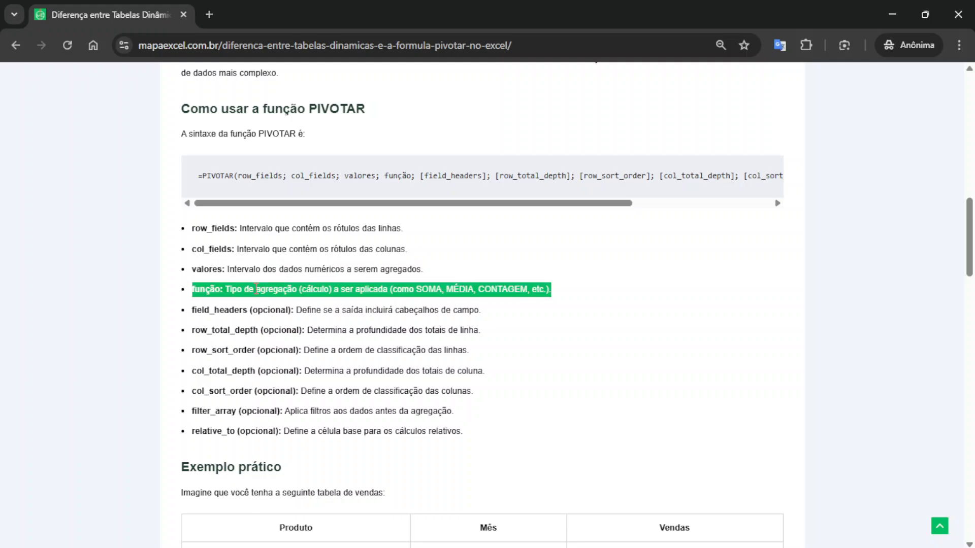
{"action": "double_click", "coordinate": [432, 289]}
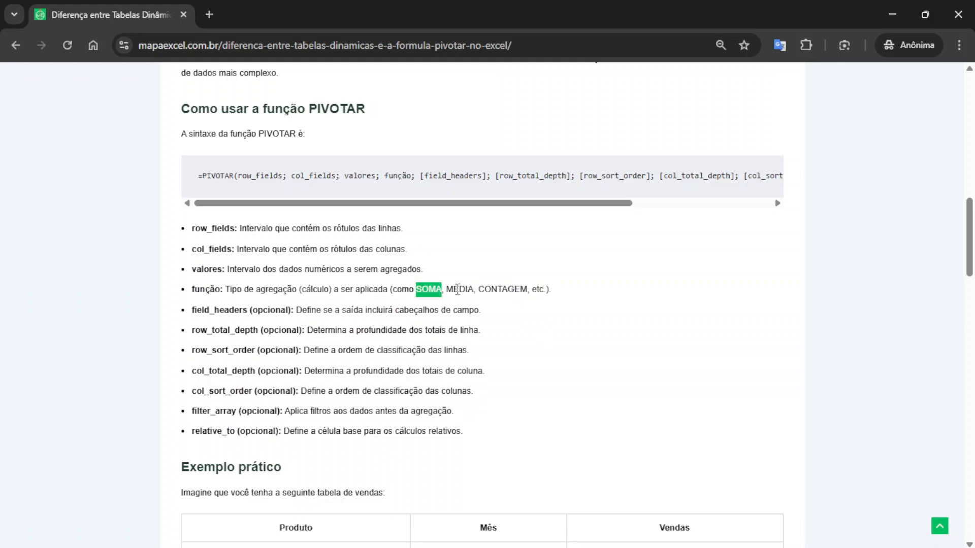
{"action": "double_click", "coordinate": [458, 290]}
{"action": "double_click", "coordinate": [491, 290]}
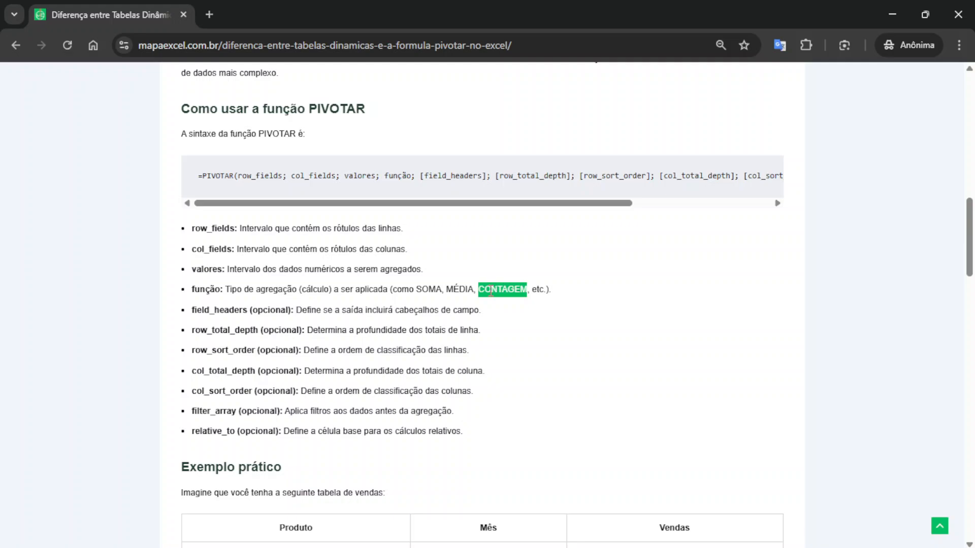
{"action": "key", "text": "alt+Tab"}
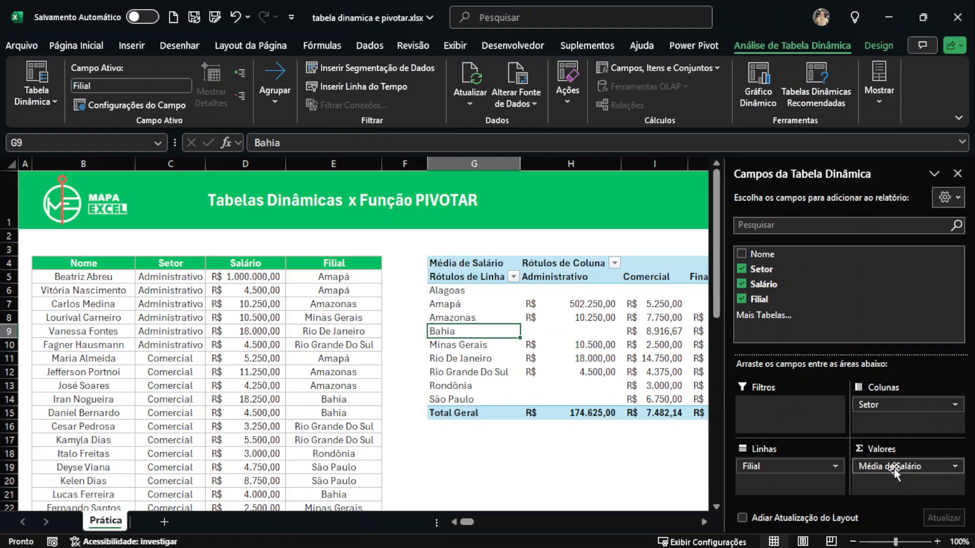
{"action": "key", "text": "alt+Tab"}
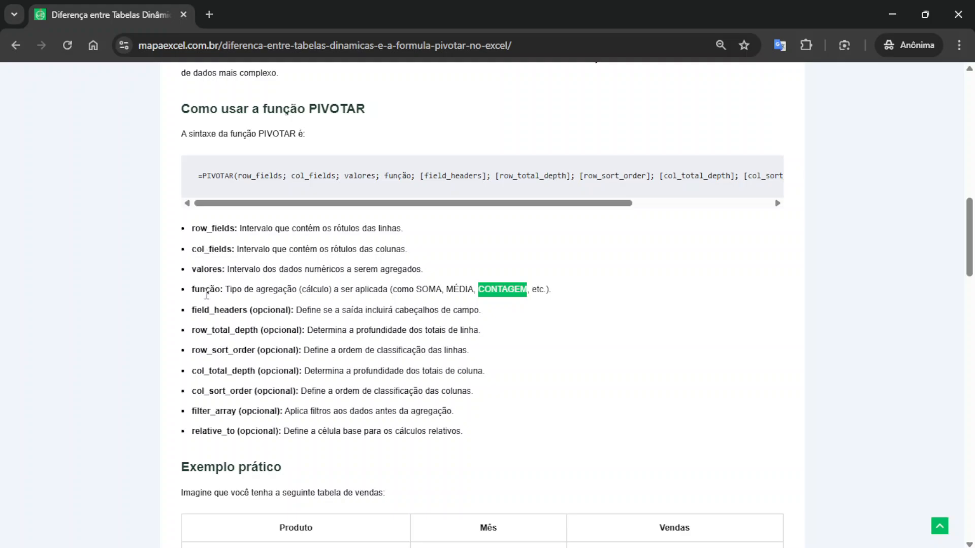
- Examine the article's função and filter_array definitions, along with the row_fields, col_fields and valores entries
{"action": "left_click_drag", "start_coordinate": [195, 289], "coordinate": [285, 289]}
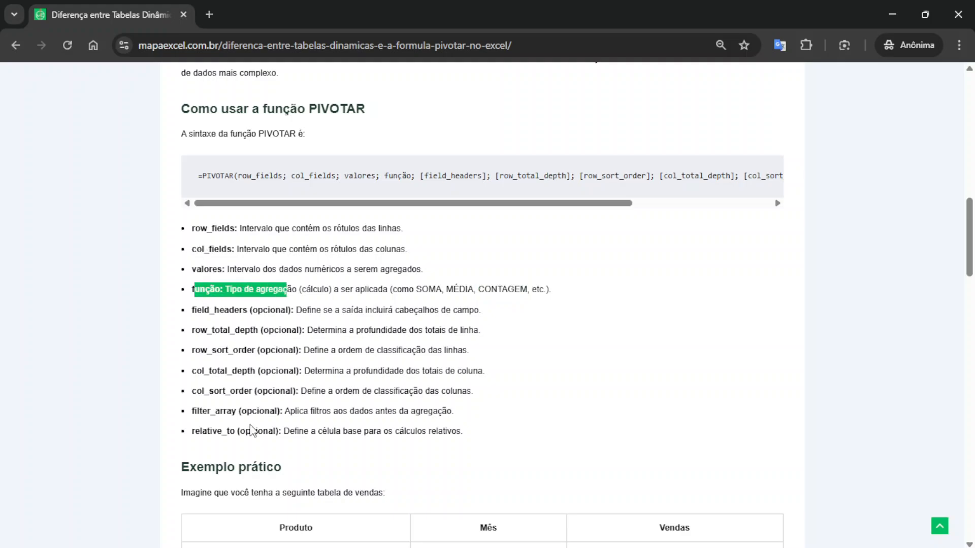
{"action": "left_click_drag", "start_coordinate": [208, 411], "coordinate": [425, 415]}
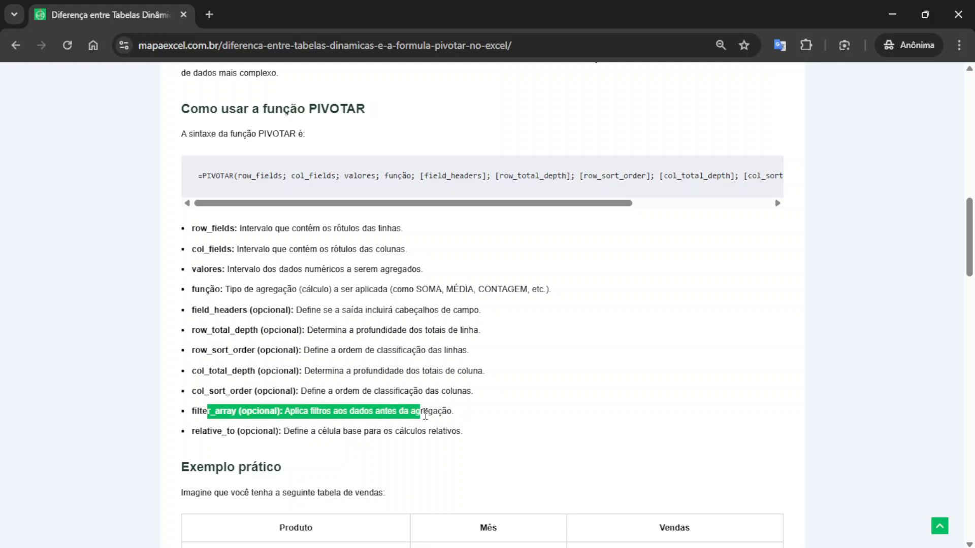
{"action": "left_click", "coordinate": [429, 415]}
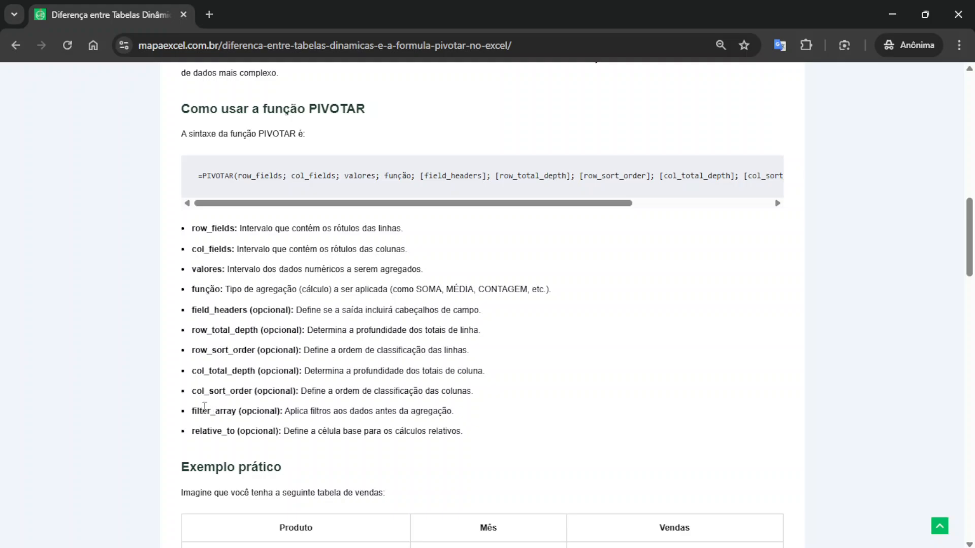
{"action": "left_click_drag", "start_coordinate": [204, 411], "coordinate": [449, 412]}
{"action": "left_click", "coordinate": [196, 229]}
{"action": "left_click_drag", "start_coordinate": [194, 228], "coordinate": [424, 269]}
- Switch to Excel and start a PIVOTAR formula in cell G17 with the salarios table's Filial column as row_fields
{"action": "key", "text": "alt+Tab"}
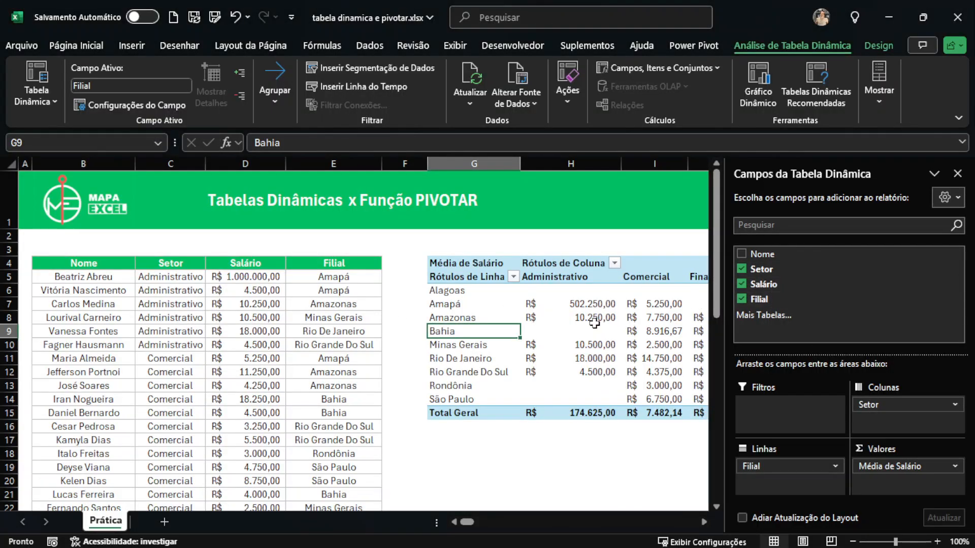
{"action": "scroll", "coordinate": [594, 323], "scroll_direction": "right", "scroll_amount": 3}
{"action": "scroll", "coordinate": [594, 323], "scroll_direction": "left", "scroll_amount": 3}
{"action": "left_click", "coordinate": [468, 437]}
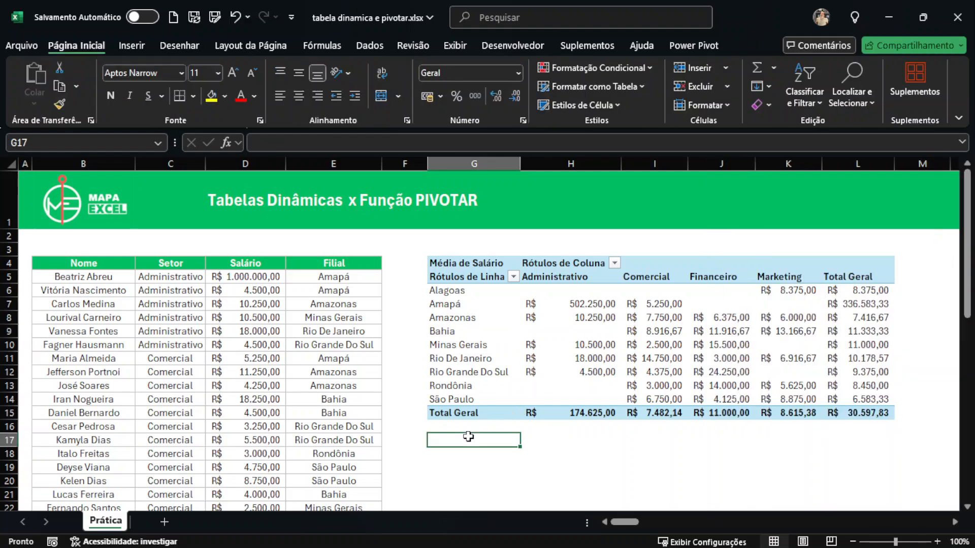
{"action": "type", "text": "=pivo"}
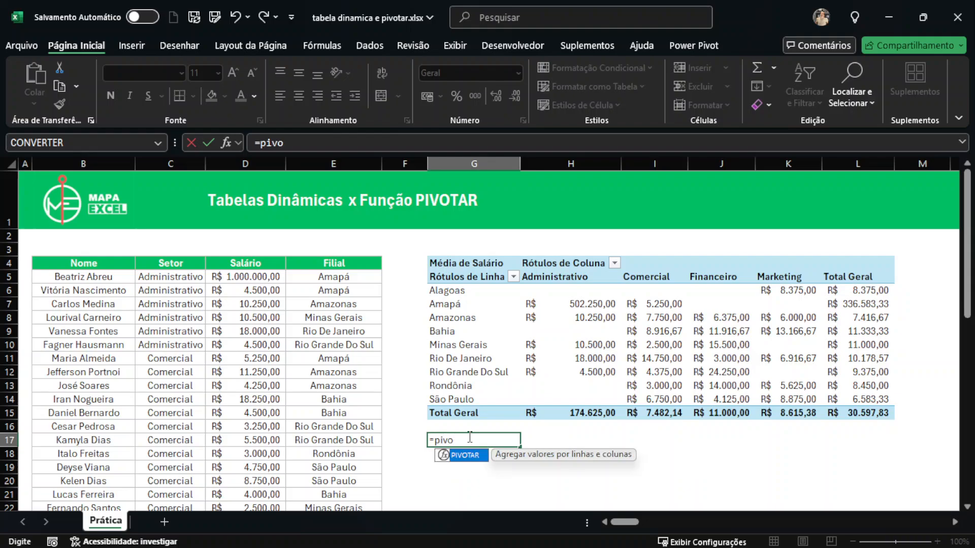
{"action": "key", "text": "Tab"}
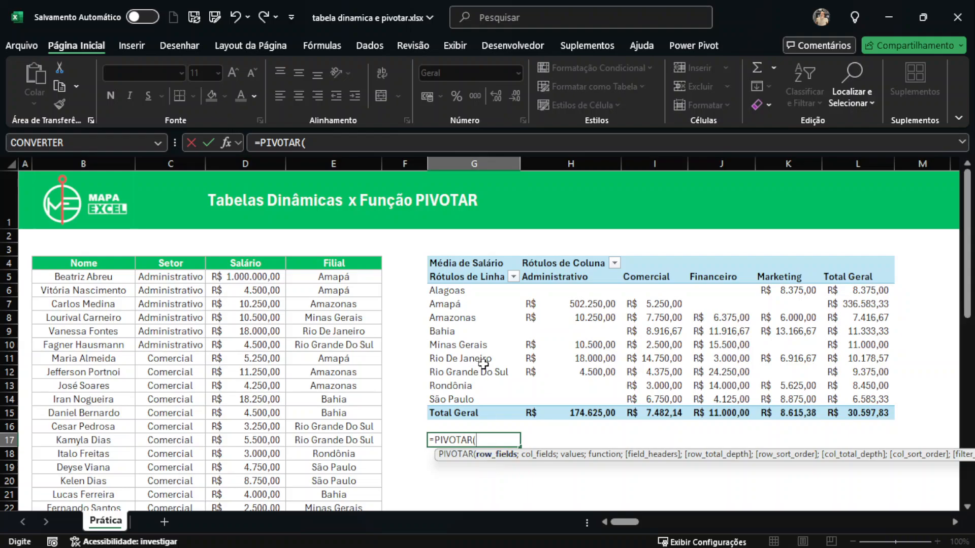
{"action": "left_click", "coordinate": [356, 255]}
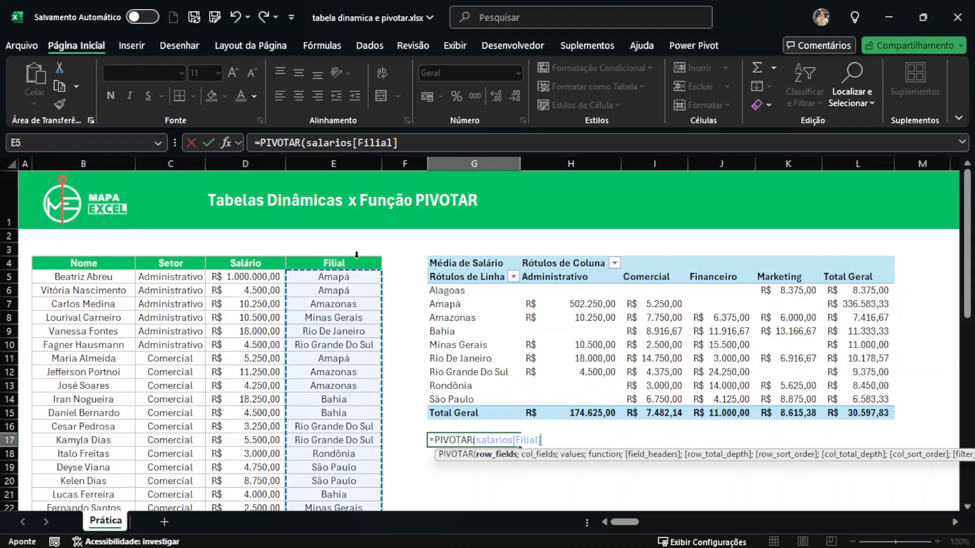
{"action": "left_click", "coordinate": [405, 146]}
{"action": "type", "text": ";"}
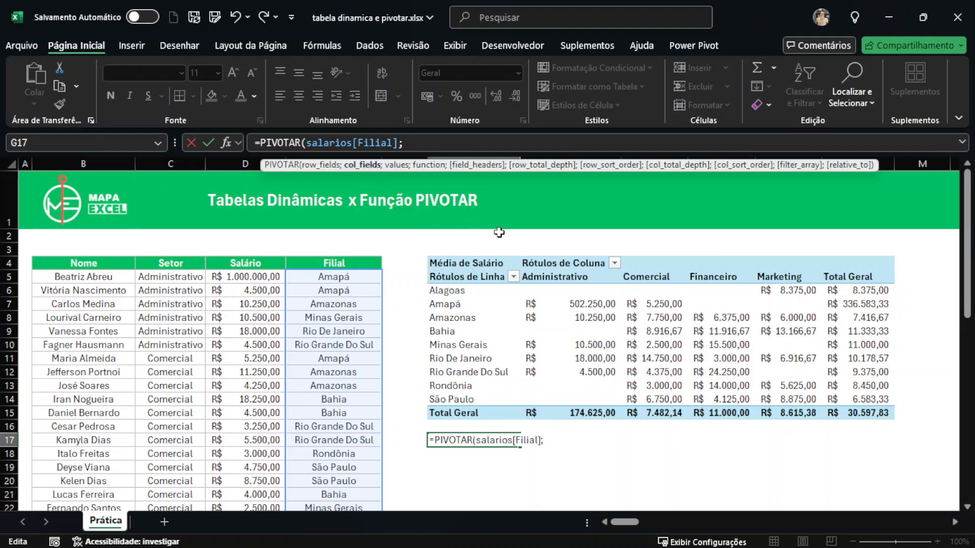
- Add the Setor column as the formula's col_fields argument and the Salário column as its values argument
{"action": "left_click", "coordinate": [177, 255]}
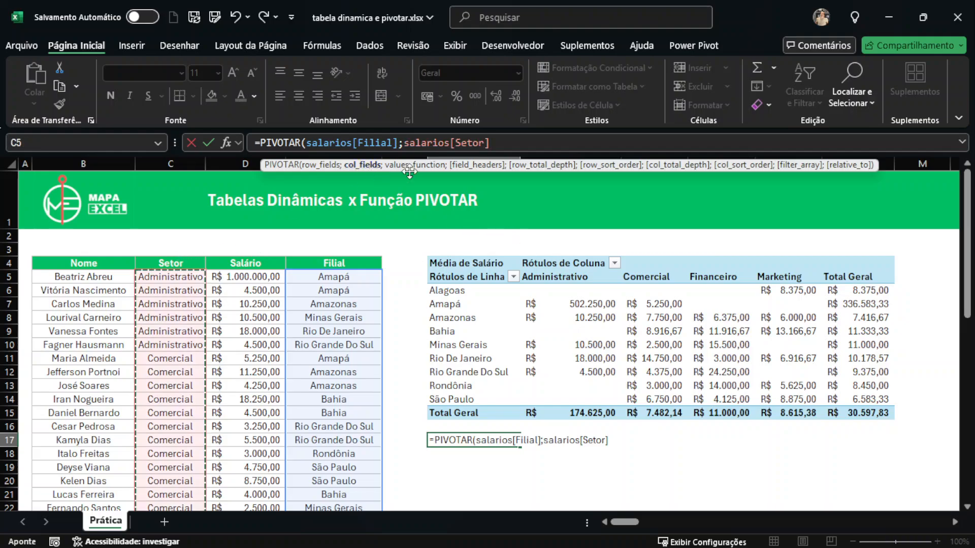
{"action": "left_click", "coordinate": [498, 144]}
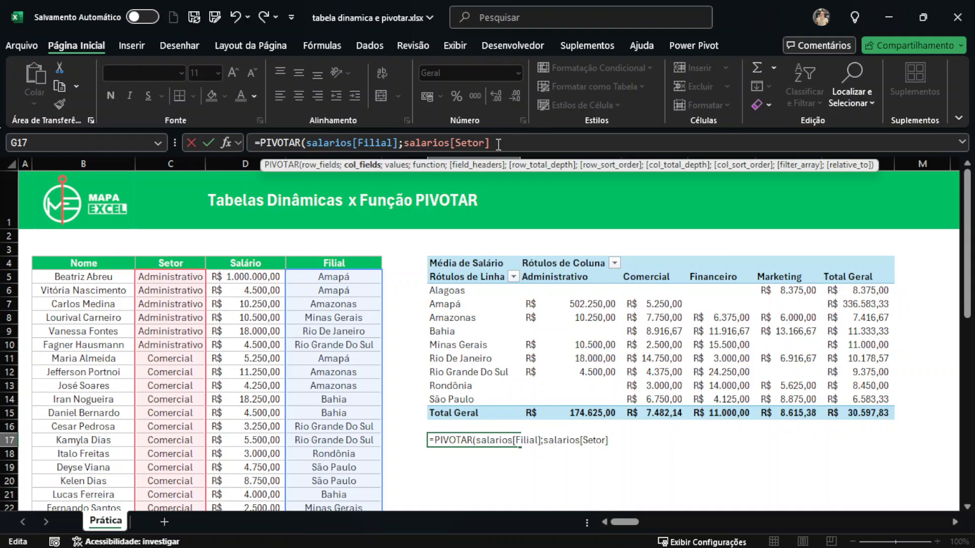
{"action": "type", "text": ";"}
{"action": "left_click", "coordinate": [246, 256]}
{"action": "left_click", "coordinate": [600, 145]}
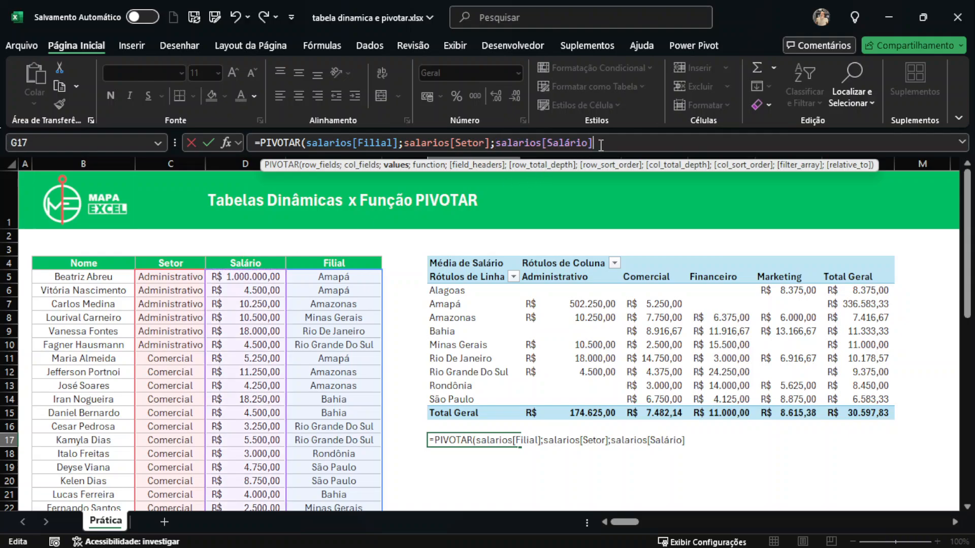
- Choose MÉDIA as the aggregation function, close the PIVOTAR formula and enter it
{"action": "type", "text": ";"}
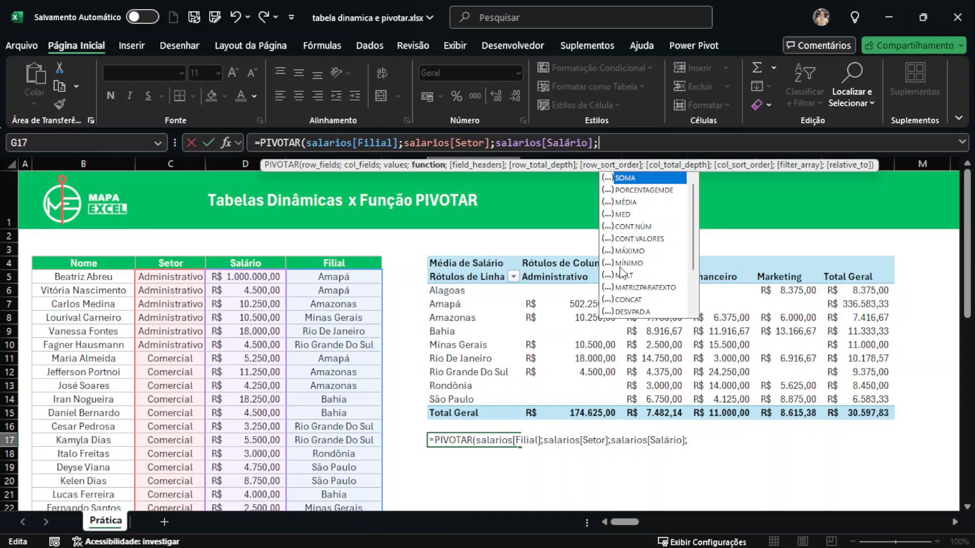
{"action": "left_click", "coordinate": [627, 203]}
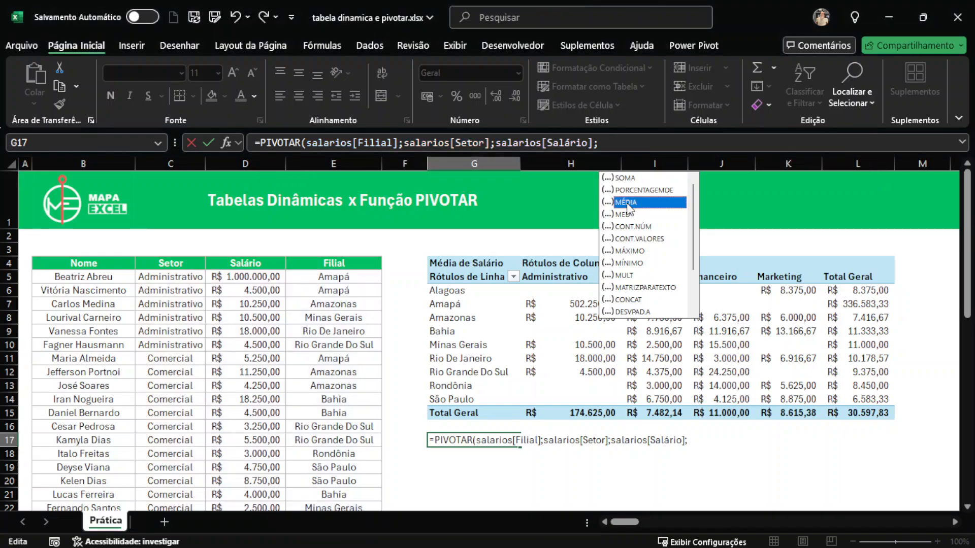
{"action": "double_click", "coordinate": [627, 204]}
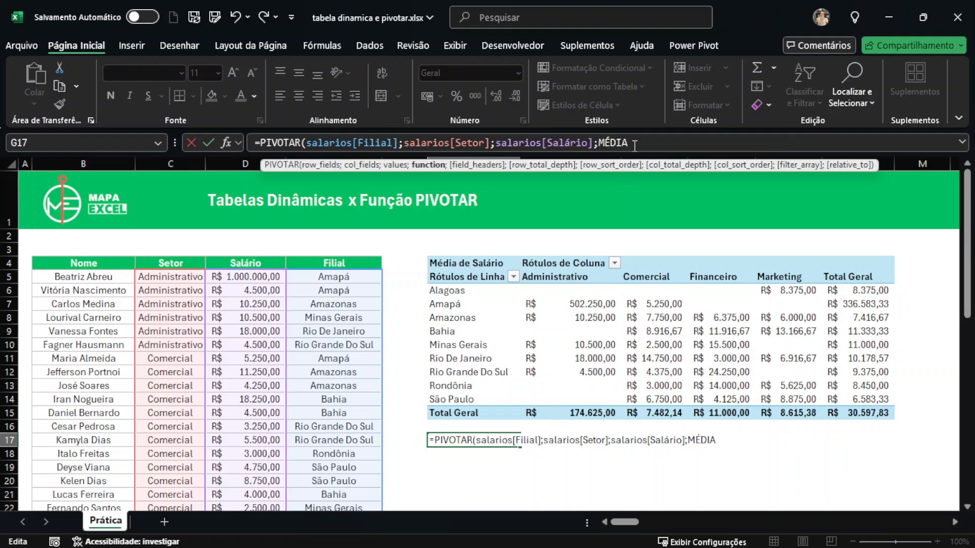
{"action": "type", "text": ")"}
{"action": "key", "text": "Return"}
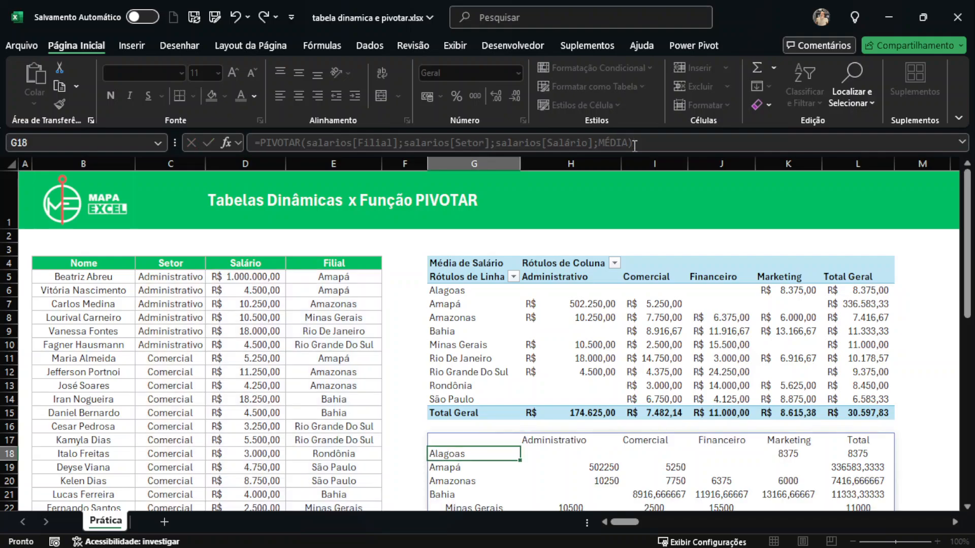
- Compare the PIVOTAR output with the pivot table above it, looking at the Administrativo averages
{"action": "scroll", "coordinate": [616, 344], "scroll_direction": "down", "scroll_amount": 1}
{"action": "scroll", "coordinate": [615, 344], "scroll_direction": "down", "scroll_amount": 1}
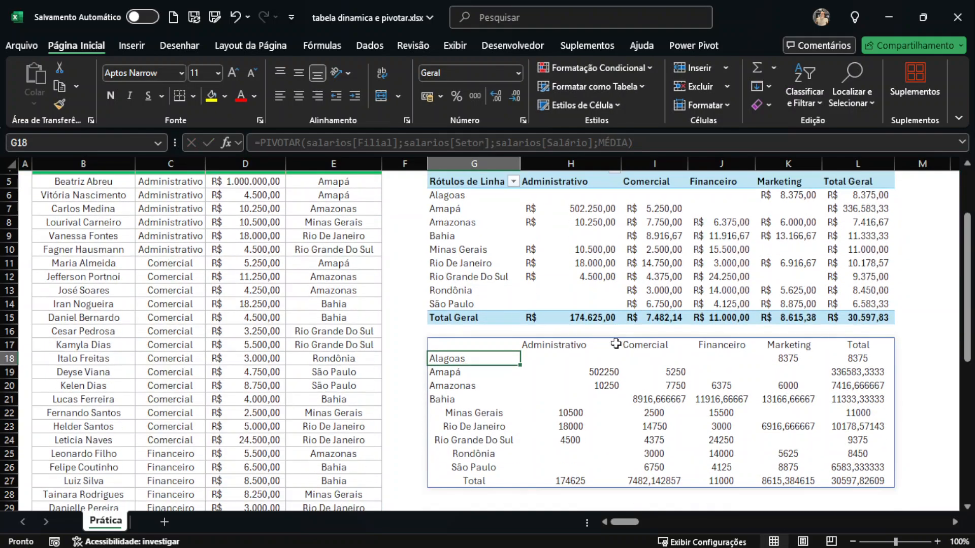
{"action": "left_click", "coordinate": [572, 208]}
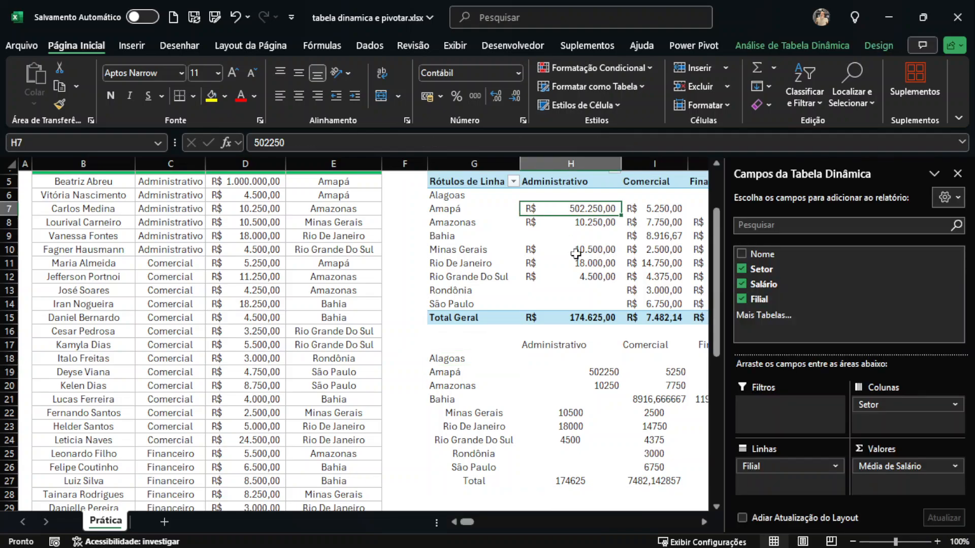
{"action": "left_click", "coordinate": [588, 385]}
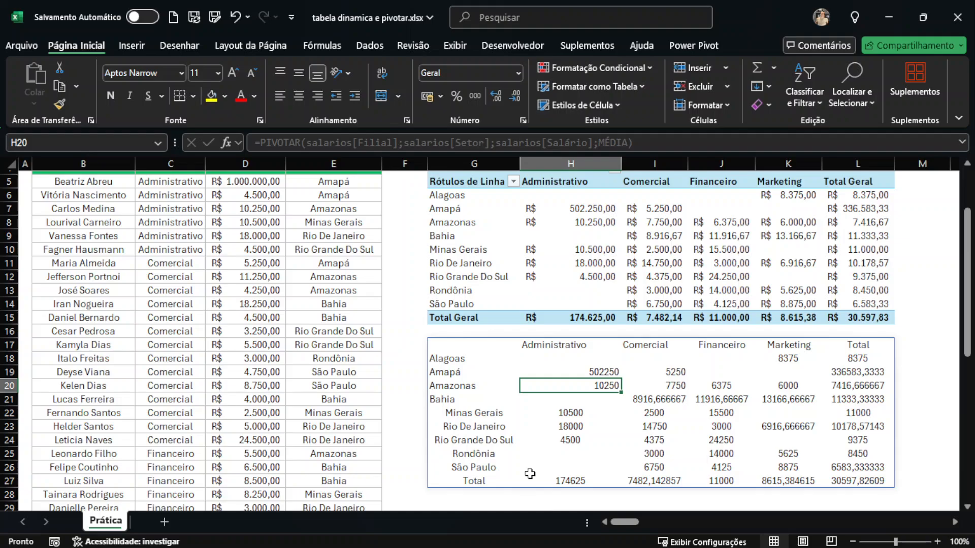
- Set the salary in cell D5 of the source table to 20000
{"action": "scroll", "coordinate": [529, 474], "scroll_direction": "up", "scroll_amount": 1}
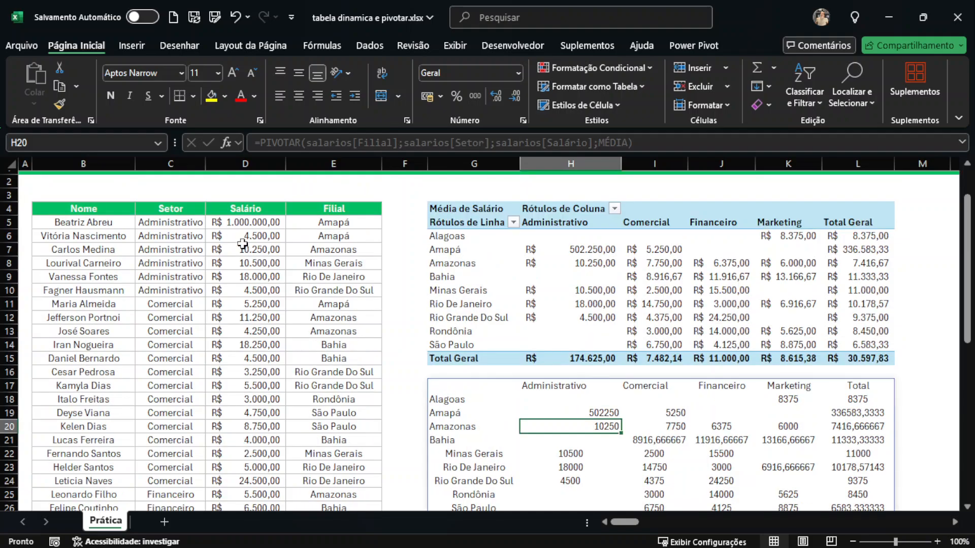
{"action": "left_click", "coordinate": [241, 223]}
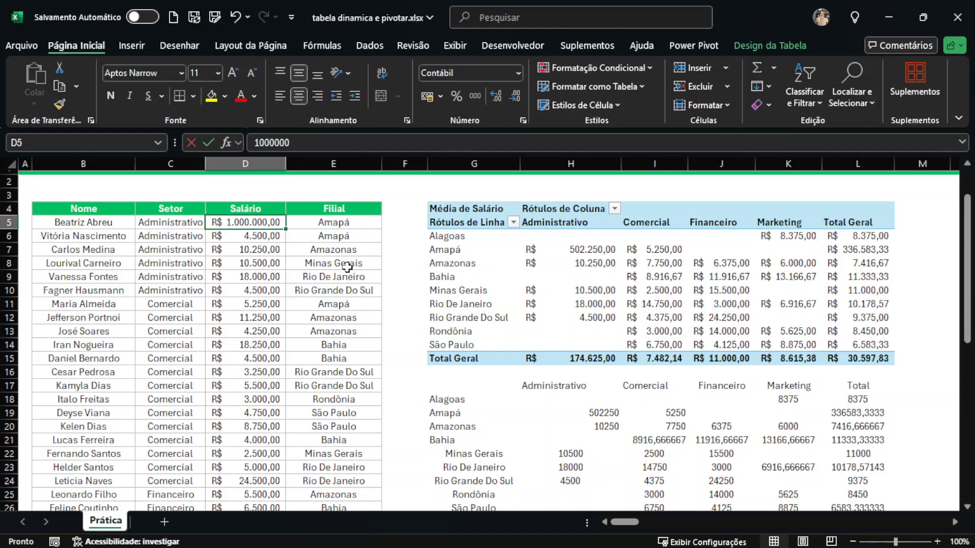
{"action": "type", "text": "20000"}
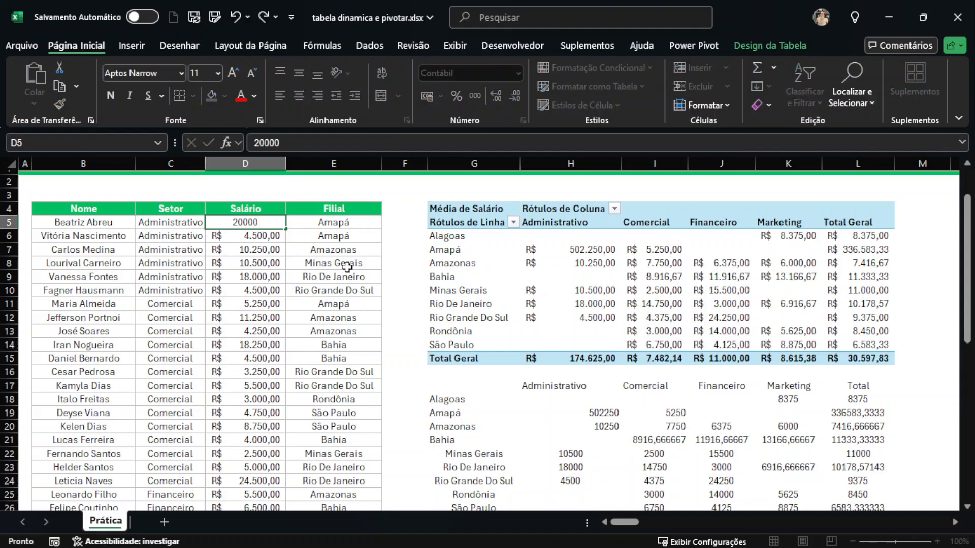
{"action": "key", "text": "Return"}
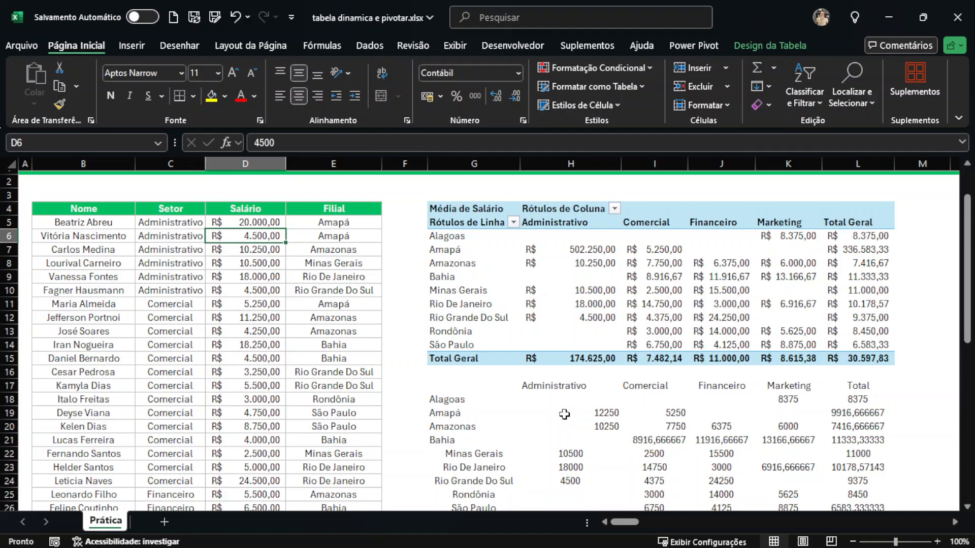
- Check the PIVOTAR output's values, its Total column and its Total row after the salary change
{"action": "left_click_drag", "start_coordinate": [564, 414], "coordinate": [805, 472]}
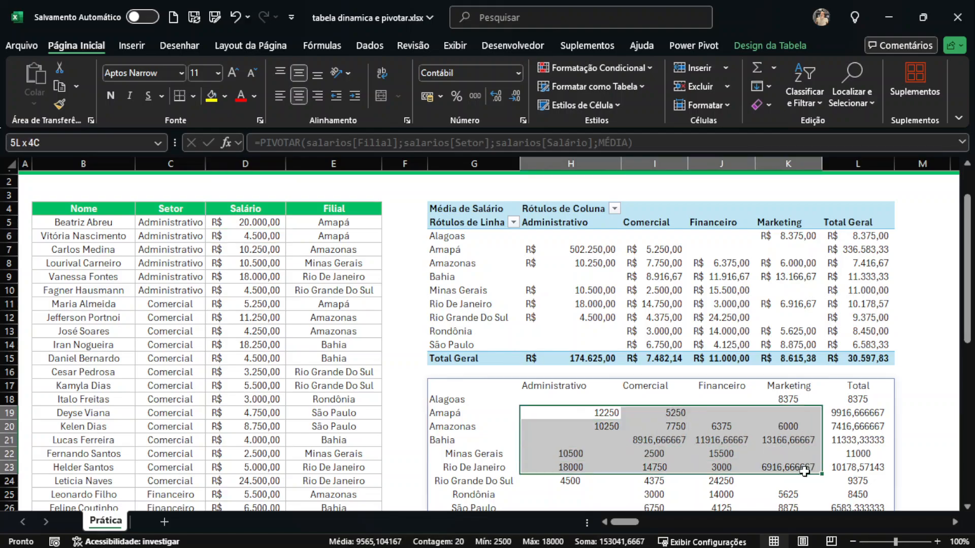
{"action": "scroll", "coordinate": [805, 471], "scroll_direction": "down", "scroll_amount": 2}
{"action": "left_click_drag", "start_coordinate": [848, 331], "coordinate": [856, 445]}
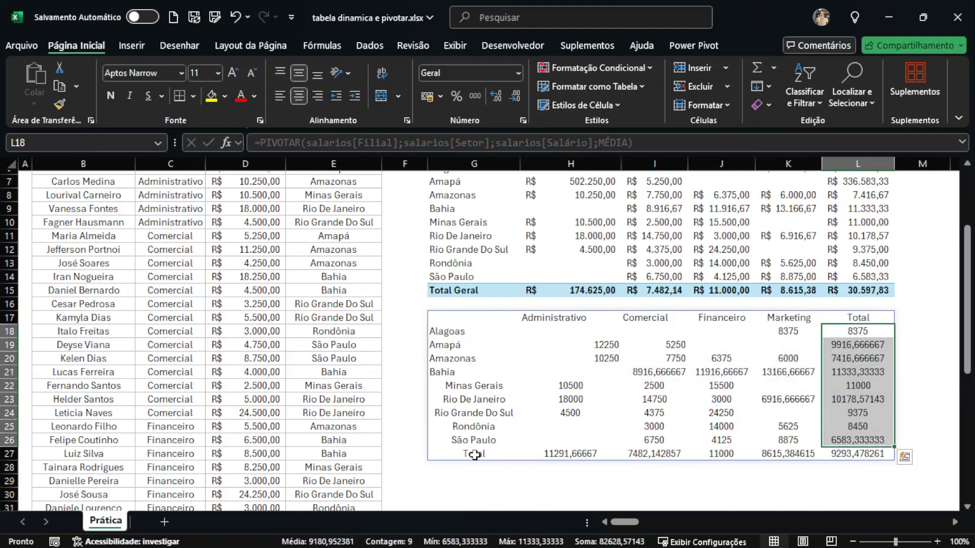
{"action": "left_click_drag", "start_coordinate": [473, 455], "coordinate": [856, 455]}
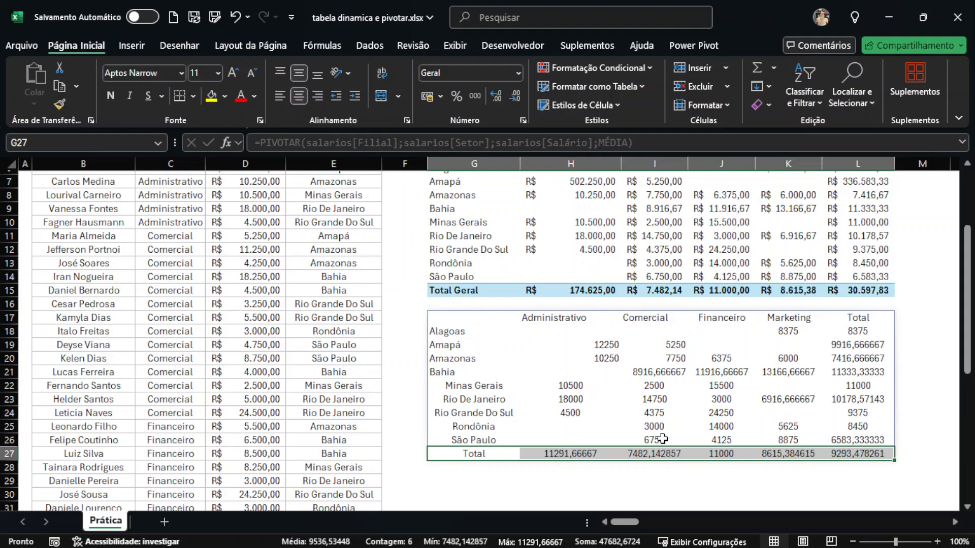
- Close the pivot table's field list and disable its grand totals for rows and columns, checking the former total cells
{"action": "scroll", "coordinate": [662, 439], "scroll_direction": "up", "scroll_amount": 2}
{"action": "left_click", "coordinate": [645, 315]}
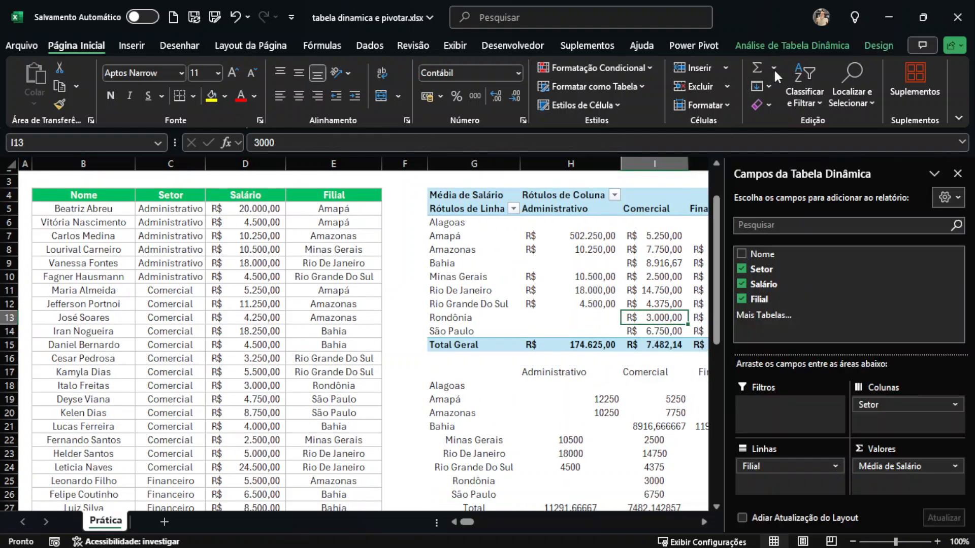
{"action": "left_click", "coordinate": [958, 171]}
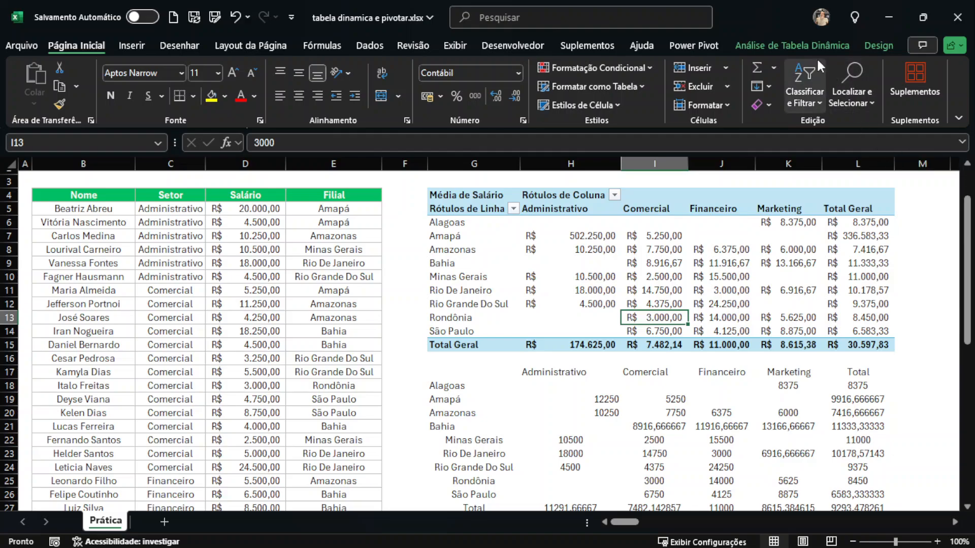
{"action": "left_click", "coordinate": [879, 46]}
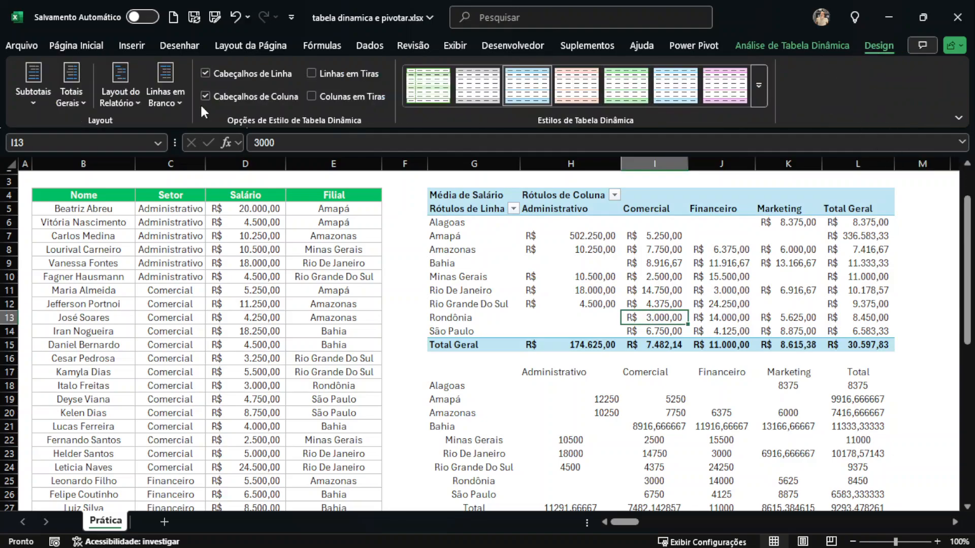
{"action": "left_click", "coordinate": [76, 93]}
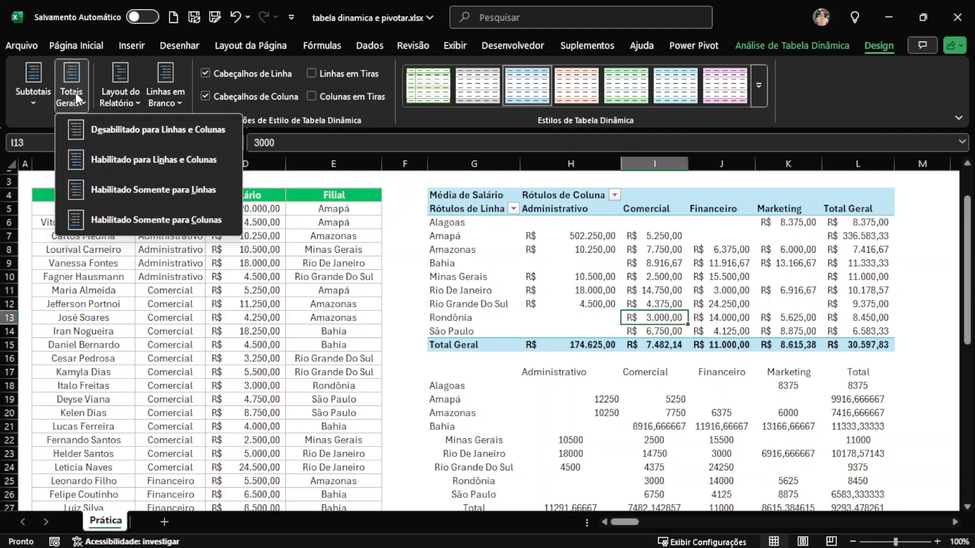
{"action": "left_click", "coordinate": [90, 128]}
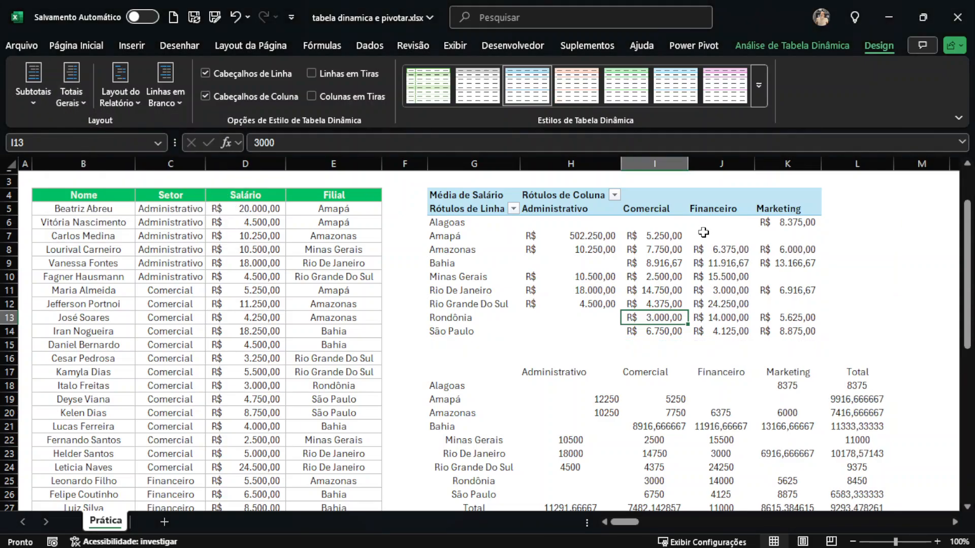
{"action": "left_click_drag", "start_coordinate": [841, 200], "coordinate": [850, 308]}
{"action": "left_click_drag", "start_coordinate": [507, 347], "coordinate": [810, 346]}
- Set row_total_depth and col_total_depth to 0 in the PIVOTAR formula in G17, and check the former Total column and row
{"action": "scroll", "coordinate": [692, 387], "scroll_direction": "down", "scroll_amount": 2}
{"action": "left_click", "coordinate": [604, 357]}
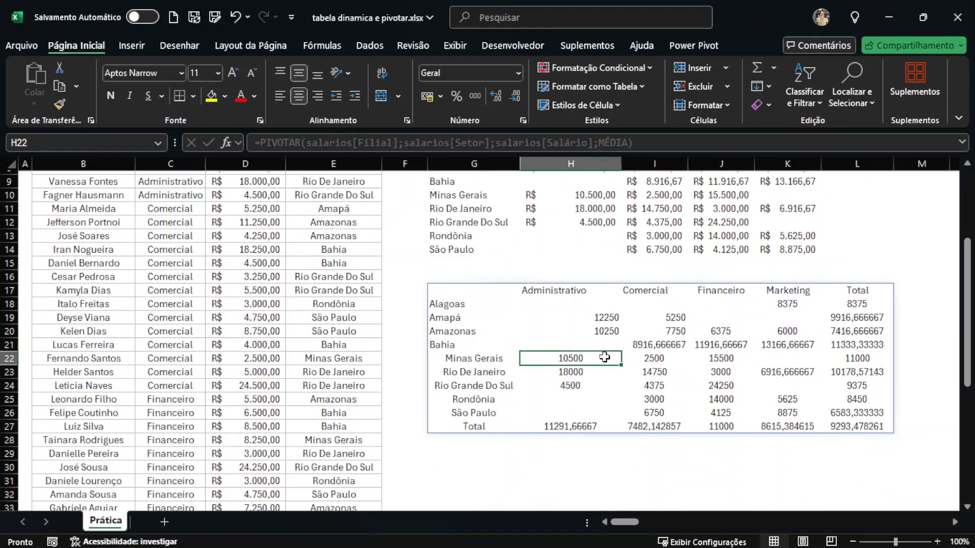
{"action": "left_click", "coordinate": [459, 292]}
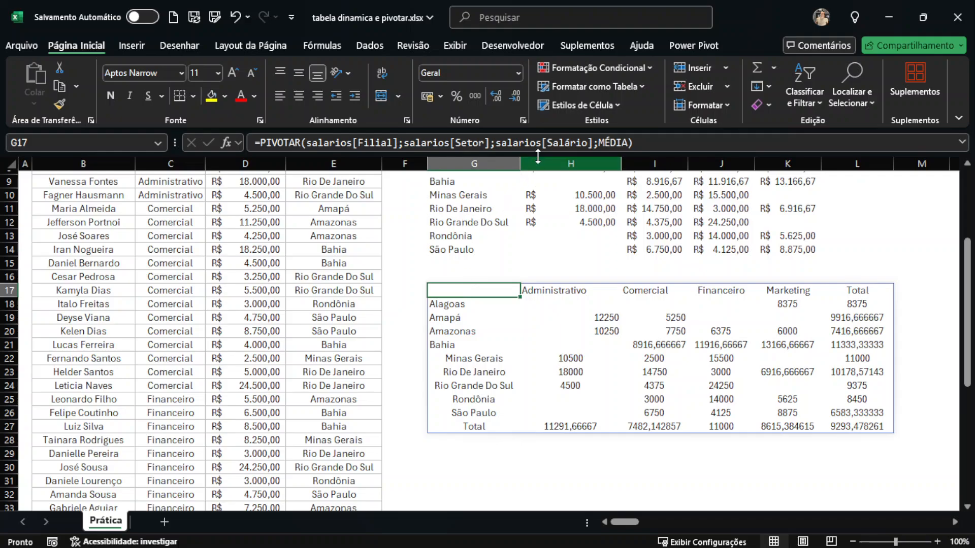
{"action": "left_click", "coordinate": [630, 143]}
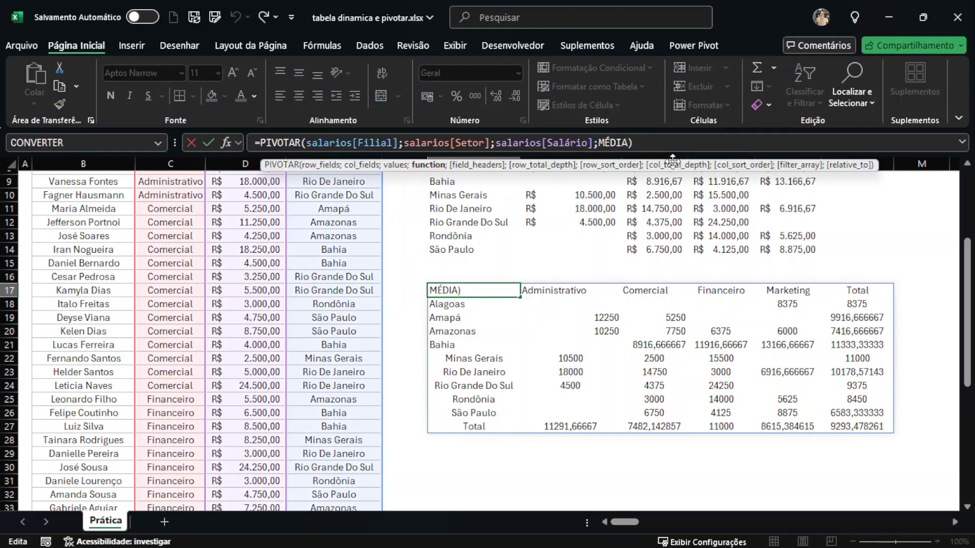
{"action": "type", "text": ";;"}
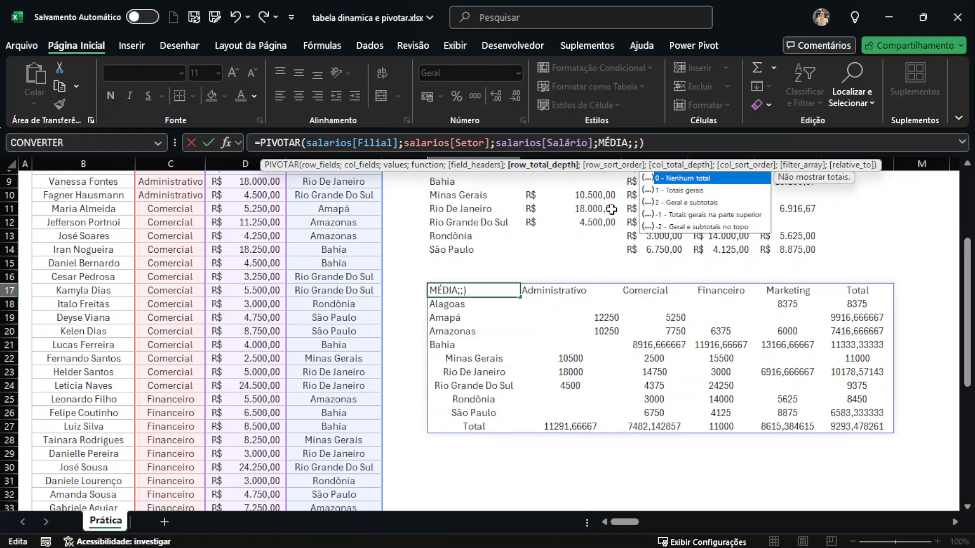
{"action": "type", "text": "0"}
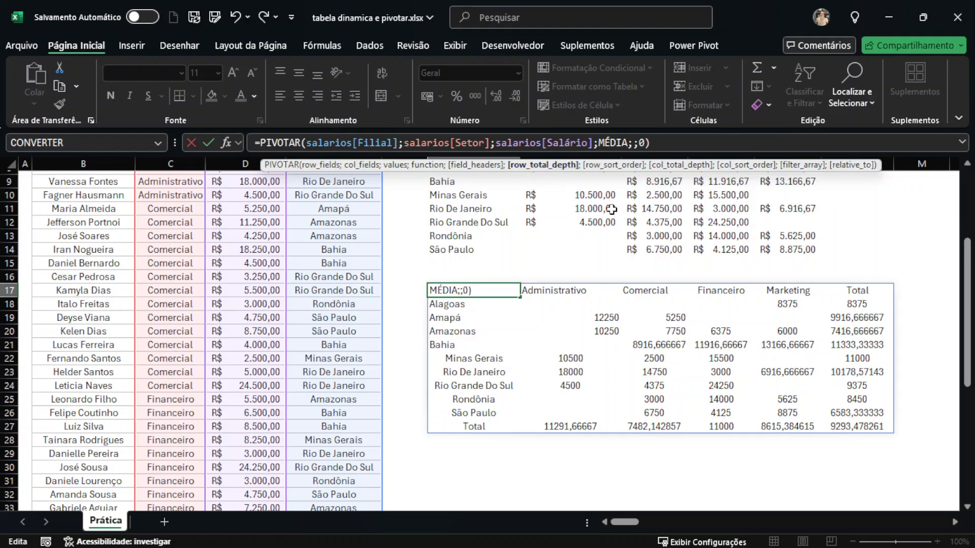
{"action": "type", "text": ";;0"}
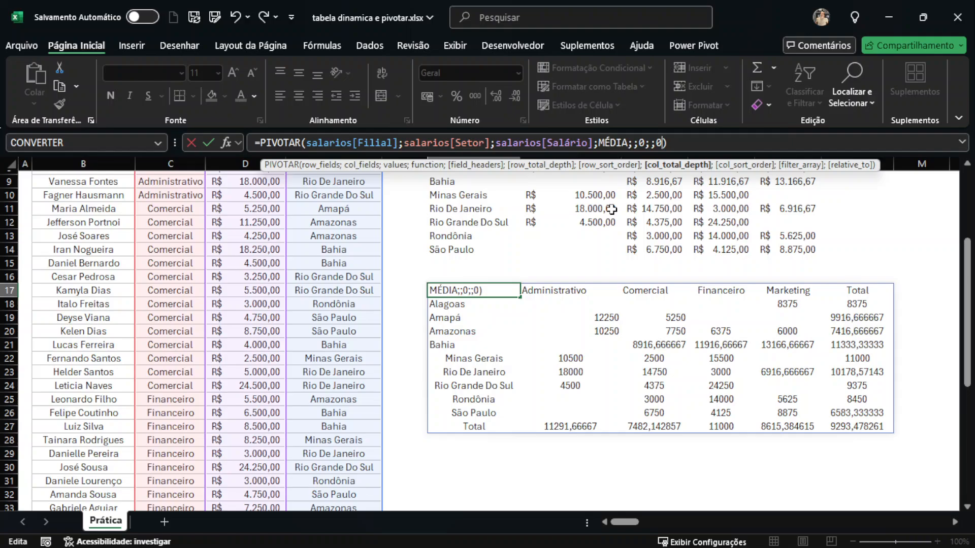
{"action": "key", "text": "Return"}
{"action": "left_click_drag", "start_coordinate": [846, 287], "coordinate": [840, 385]}
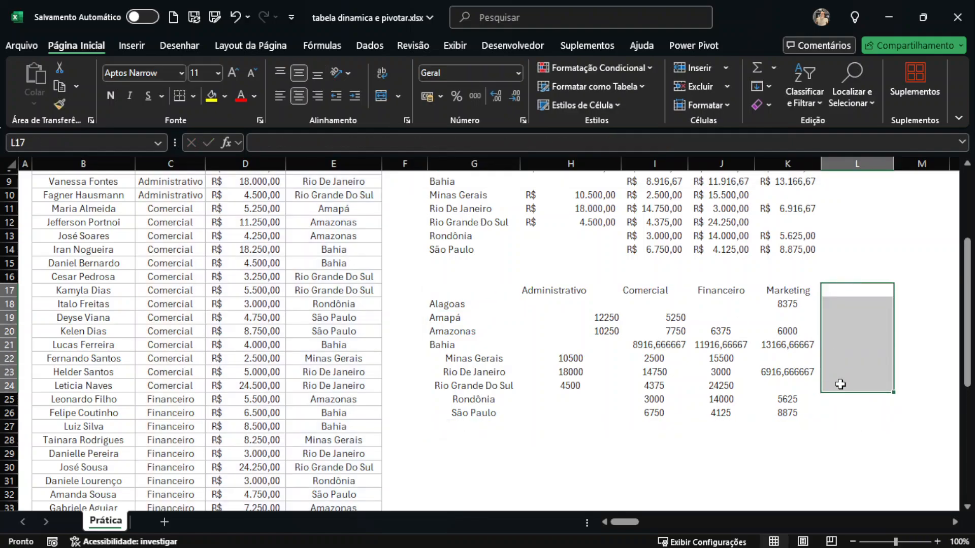
{"action": "left_click_drag", "start_coordinate": [495, 426], "coordinate": [829, 439]}
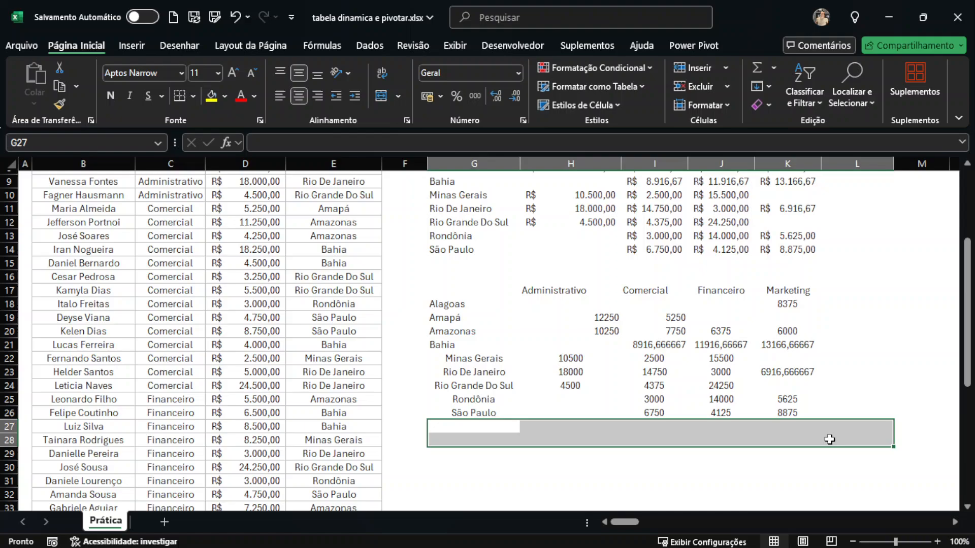
{"action": "left_click", "coordinate": [665, 473]}
- Refresh the pivot table and compare its Amapá Administrativo average with the same cell in the PIVOTAR output
{"action": "scroll", "coordinate": [665, 474], "scroll_direction": "up", "scroll_amount": 3}
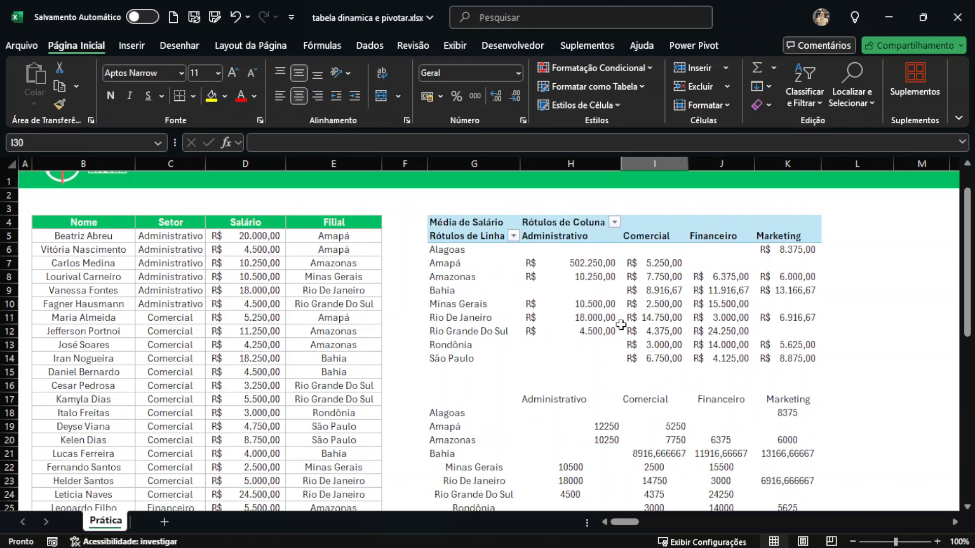
{"action": "left_click", "coordinate": [567, 268]}
{"action": "right_click", "coordinate": [568, 270]}
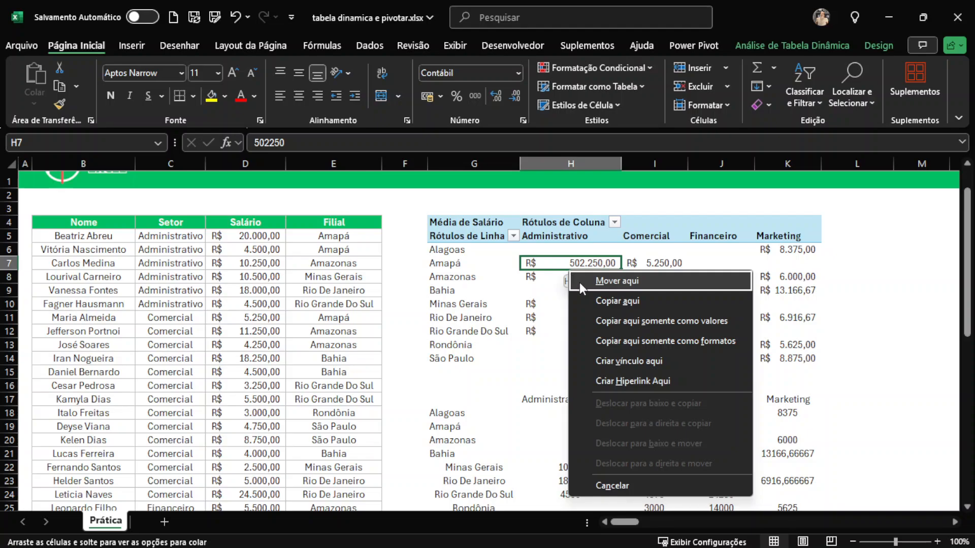
{"action": "left_click", "coordinate": [558, 283]}
{"action": "right_click", "coordinate": [558, 283]}
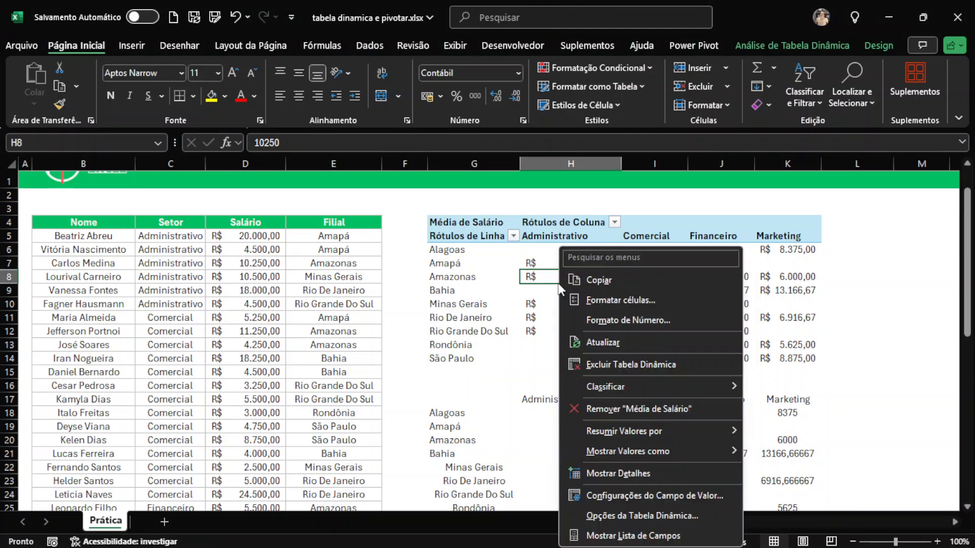
{"action": "left_click", "coordinate": [584, 341]}
{"action": "left_click", "coordinate": [574, 263]}
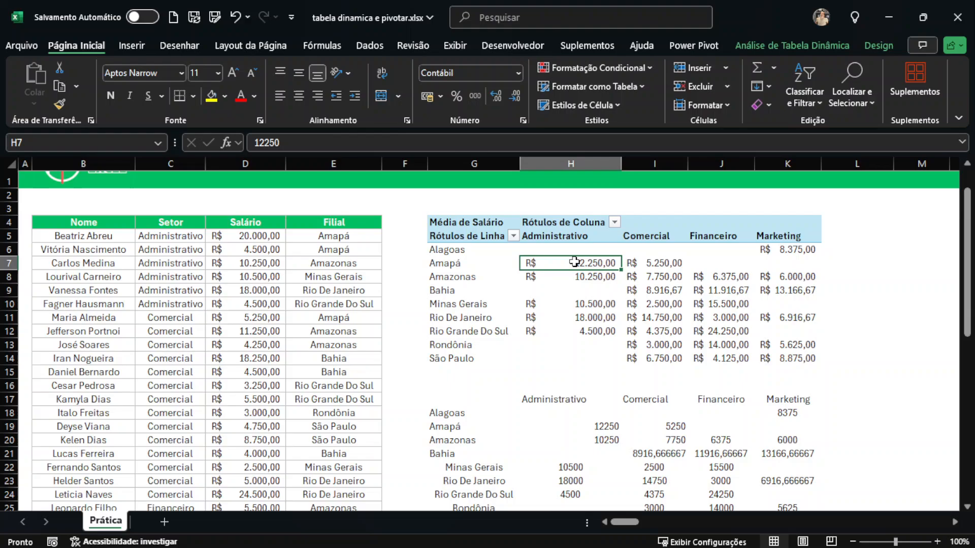
{"action": "left_click", "coordinate": [591, 427], "text": "ctrl"}
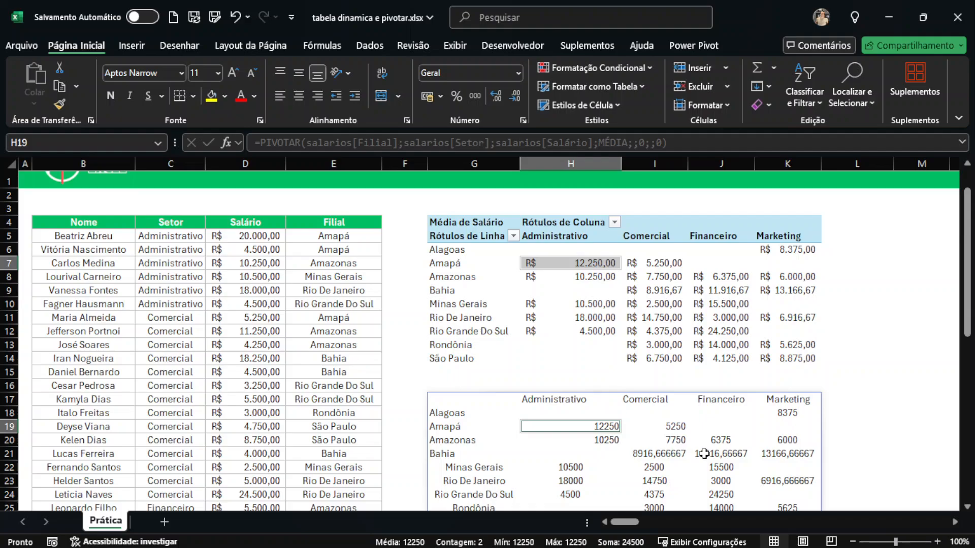
- Review the PIVOTAR formula in G17 and its MÉDIA argument without changing it, and compare its output with the pivot table
{"action": "left_click", "coordinate": [477, 400]}
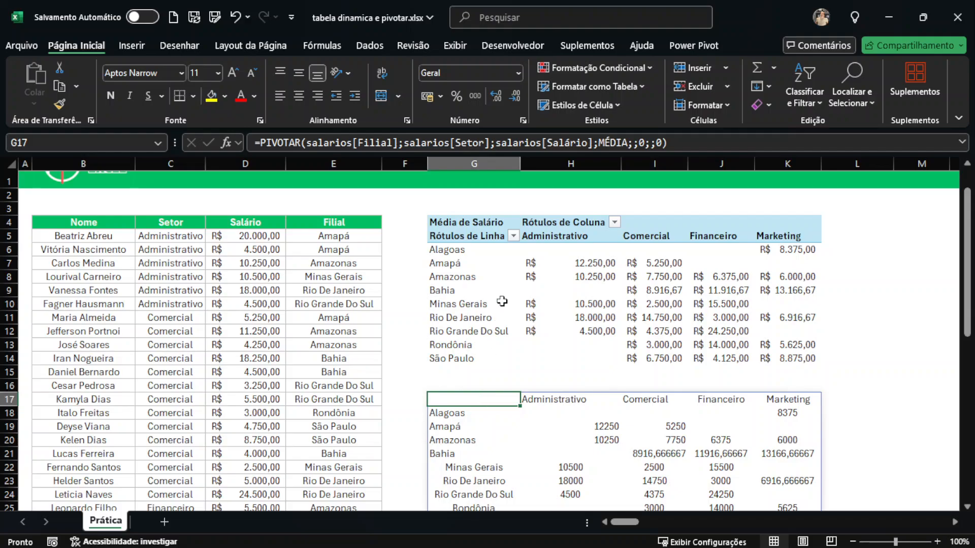
{"action": "left_click", "coordinate": [538, 143]}
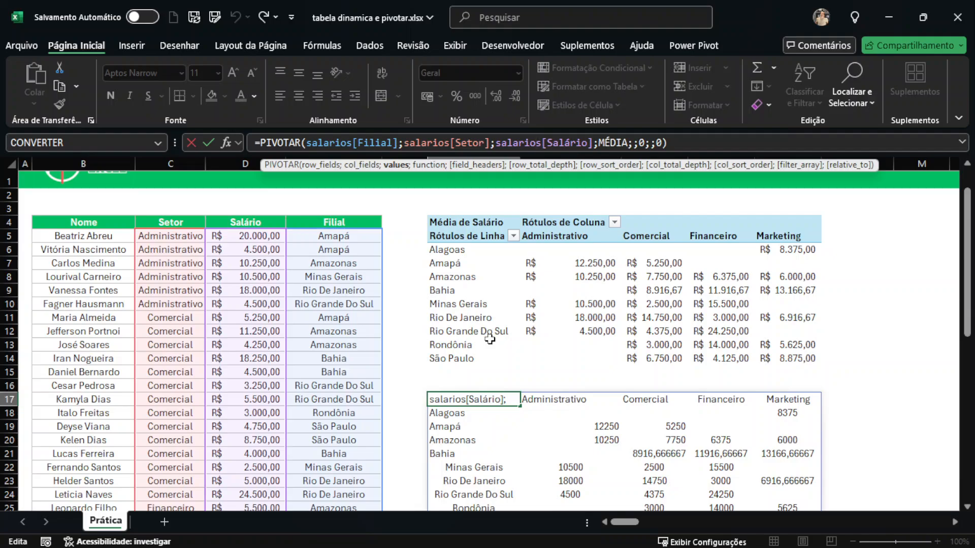
{"action": "double_click", "coordinate": [613, 142]}
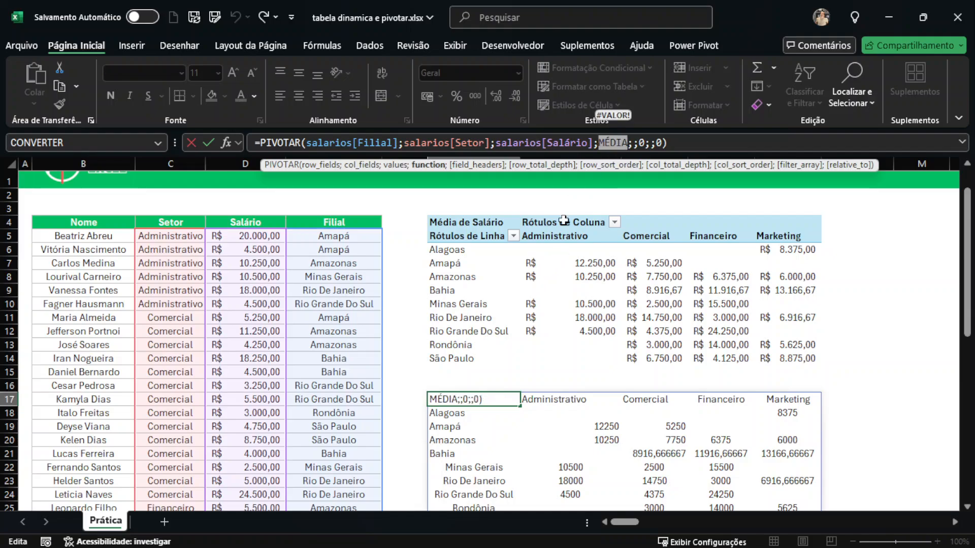
{"action": "key", "text": "Escape"}
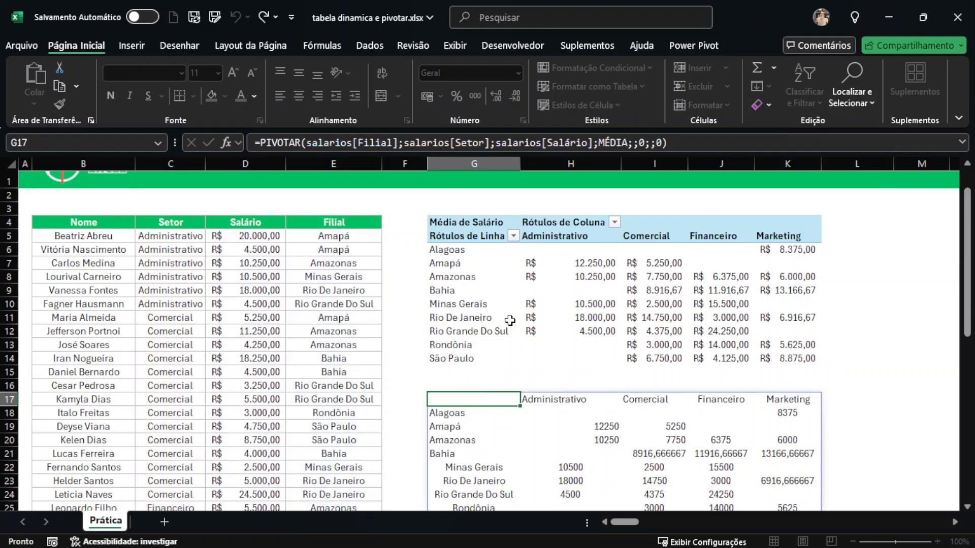
{"action": "scroll", "coordinate": [510, 320], "scroll_direction": "down", "scroll_amount": 2}
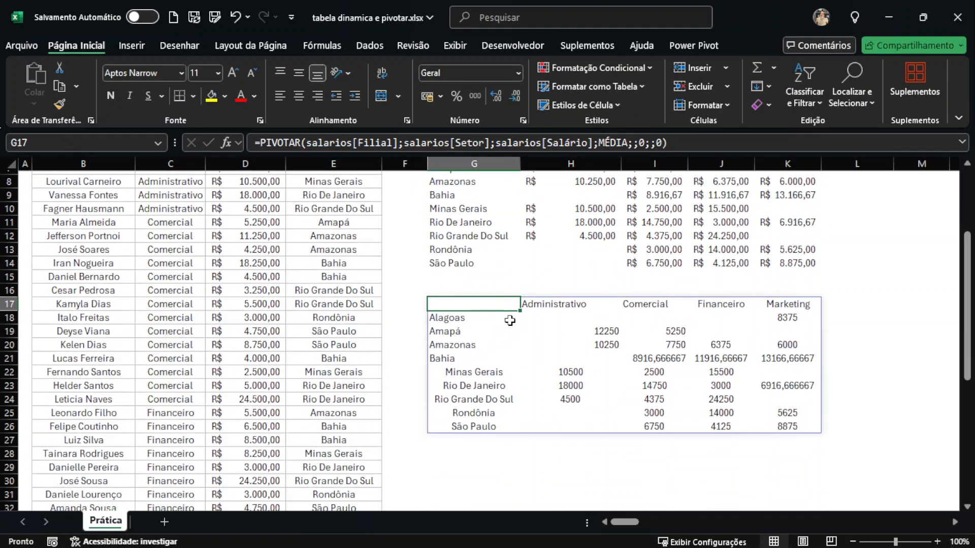
{"action": "scroll", "coordinate": [510, 320], "scroll_direction": "up", "scroll_amount": 3}
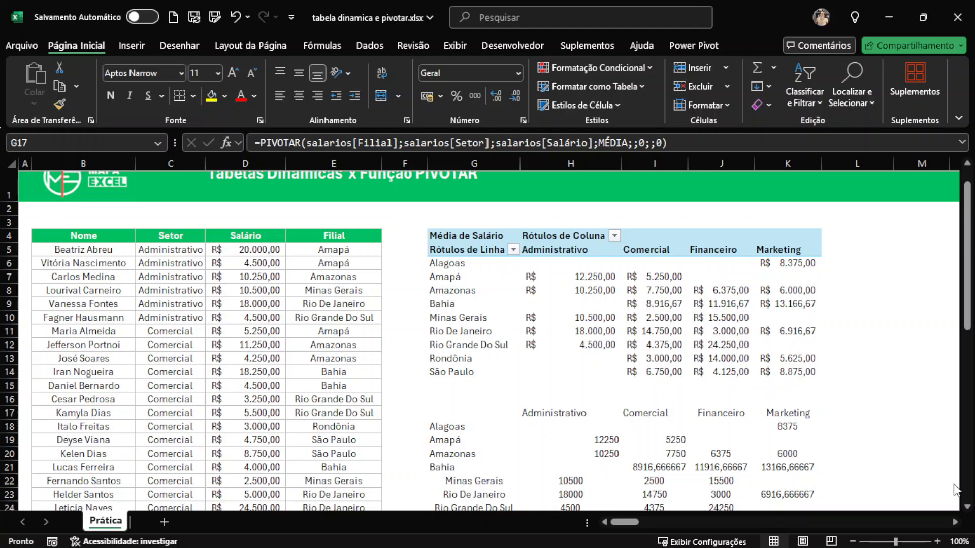
{"action": "left_click", "coordinate": [653, 397]}
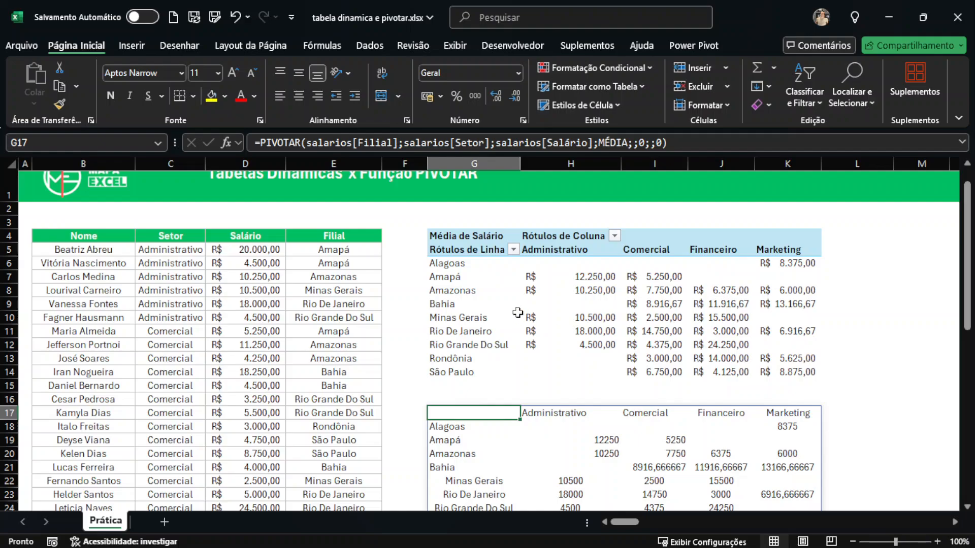